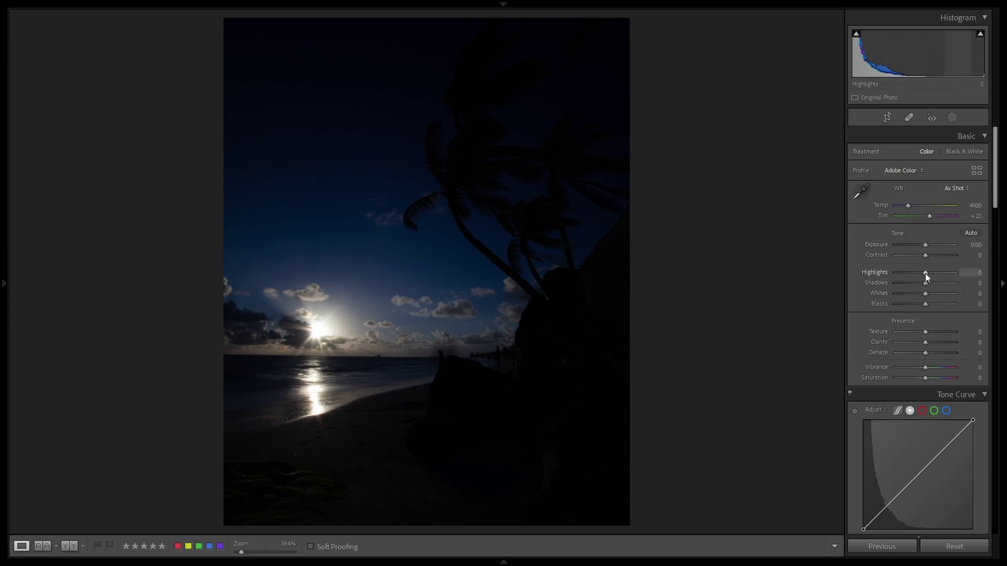
Step: Set Highlights to −100, Shadows to +100 and Exposure to +2.11 on the dark sunset photo
left_click_drag(923, 273, 863, 281)
left_click_drag(925, 283, 973, 289)
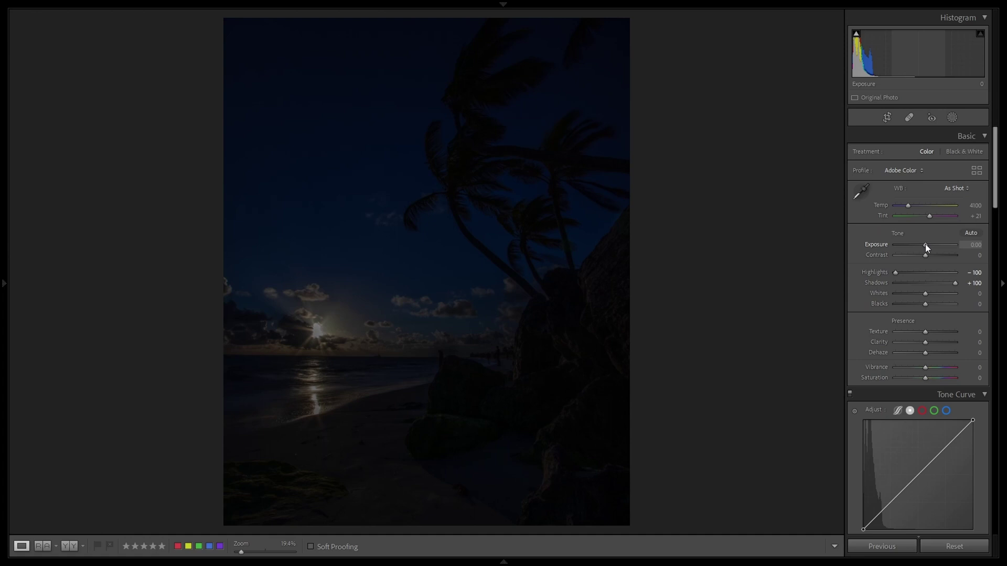
left_click_drag(925, 244, 937, 245)
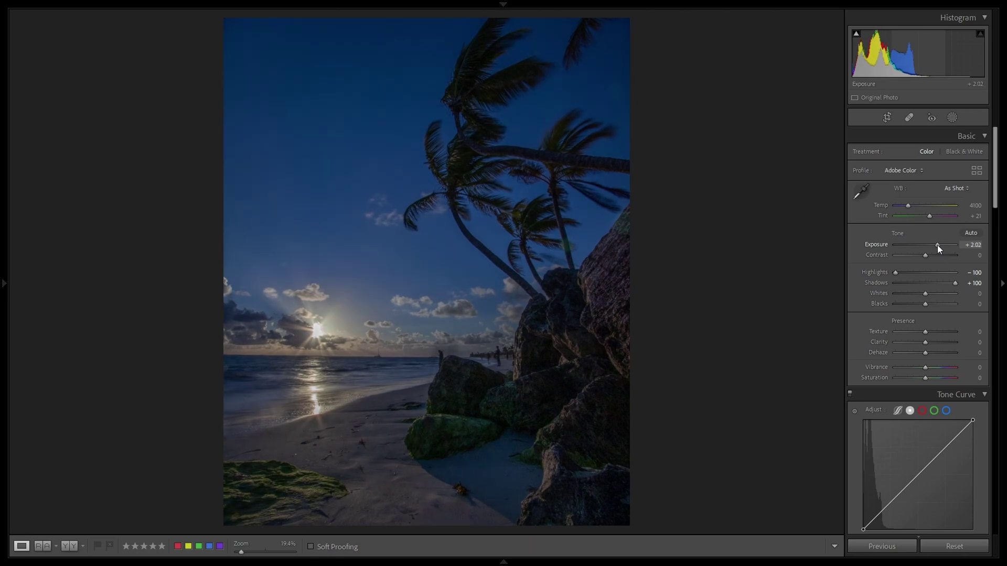
left_click_drag(937, 245, 937, 245)
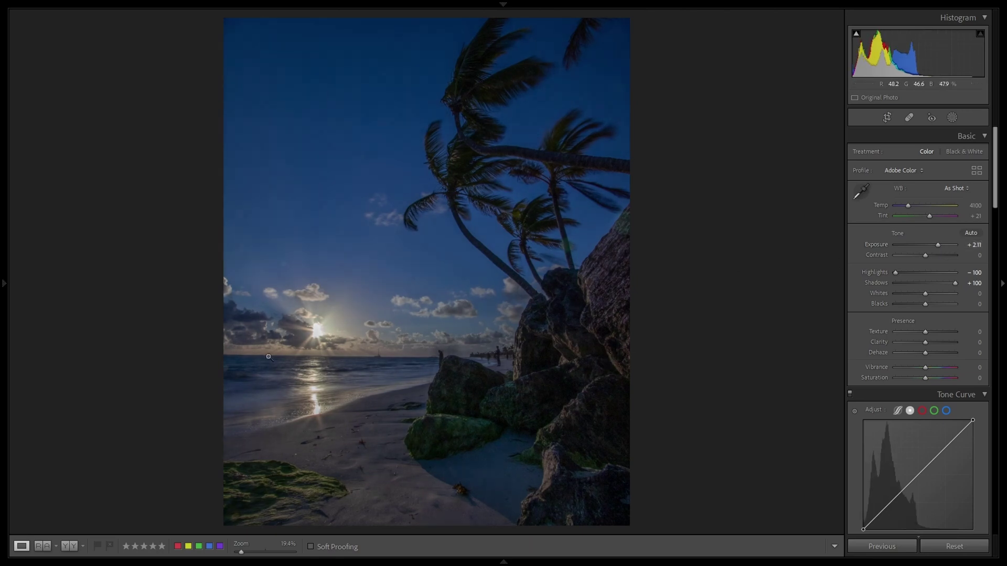
Step: Zoom in to inspect the sunset, rocks and people, then return to the full view
left_click(315, 346)
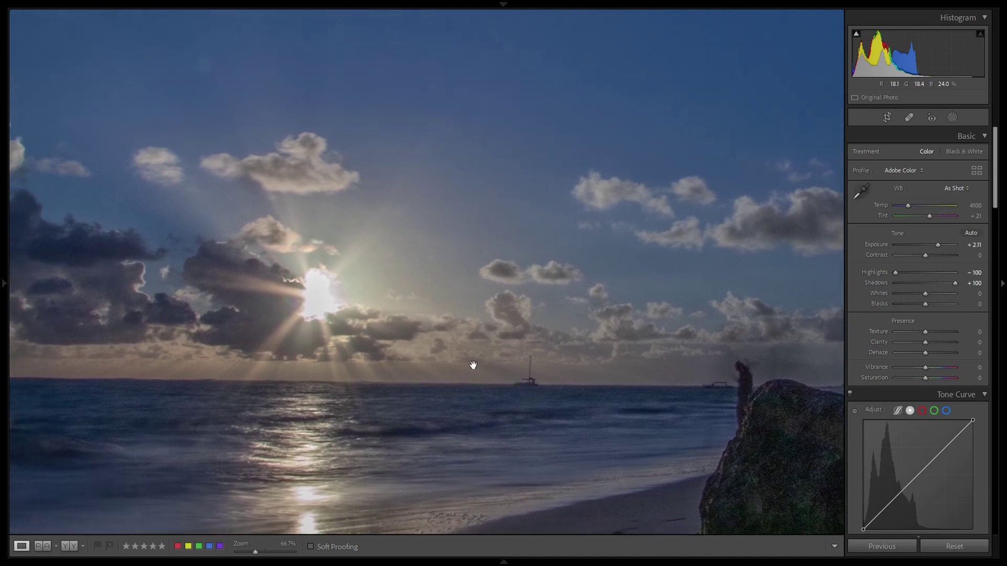
left_click_drag(562, 423, 319, 189)
left_click_drag(135, 191, 371, 360)
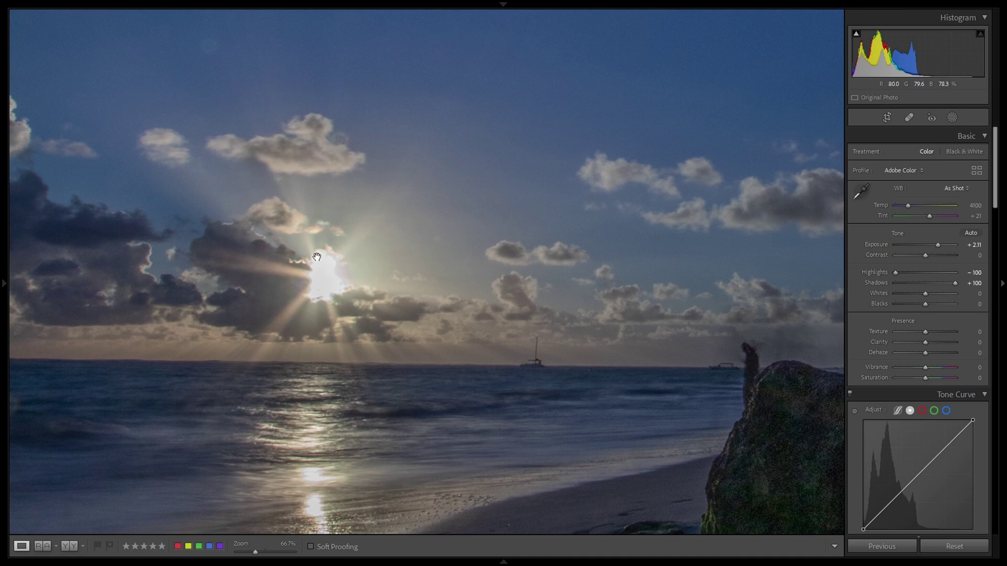
left_click_drag(652, 463, 204, 314)
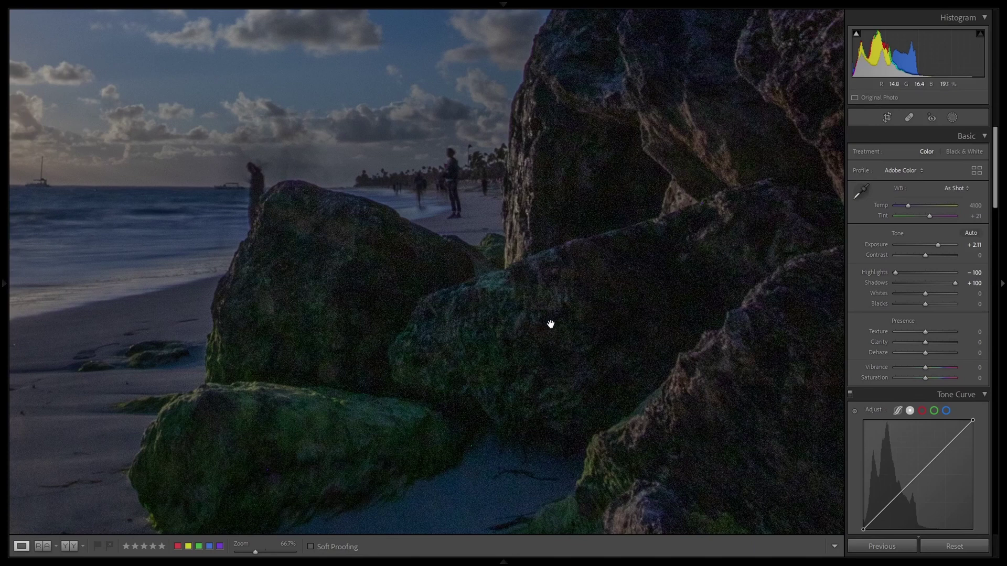
left_click_drag(543, 247, 565, 323)
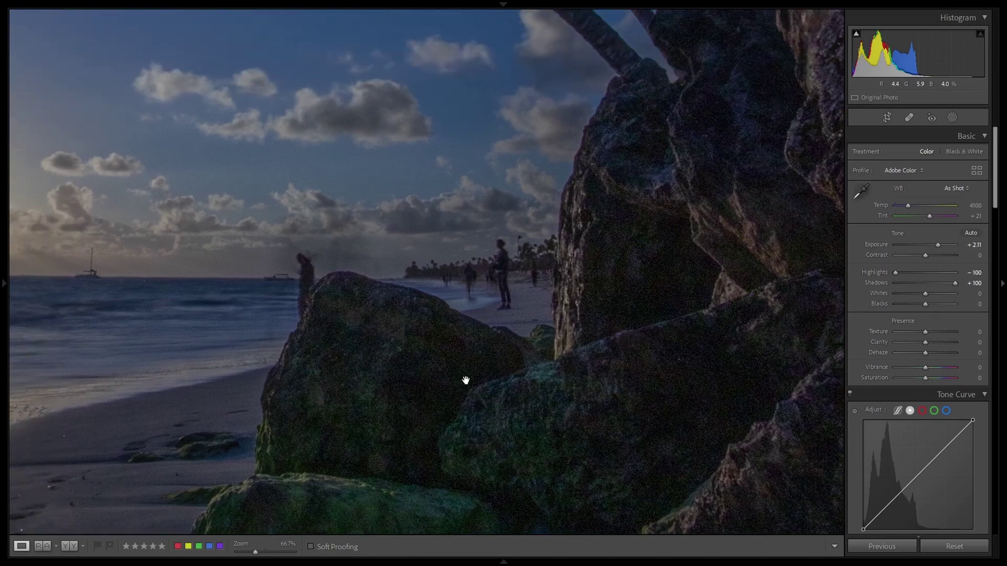
left_click(492, 355)
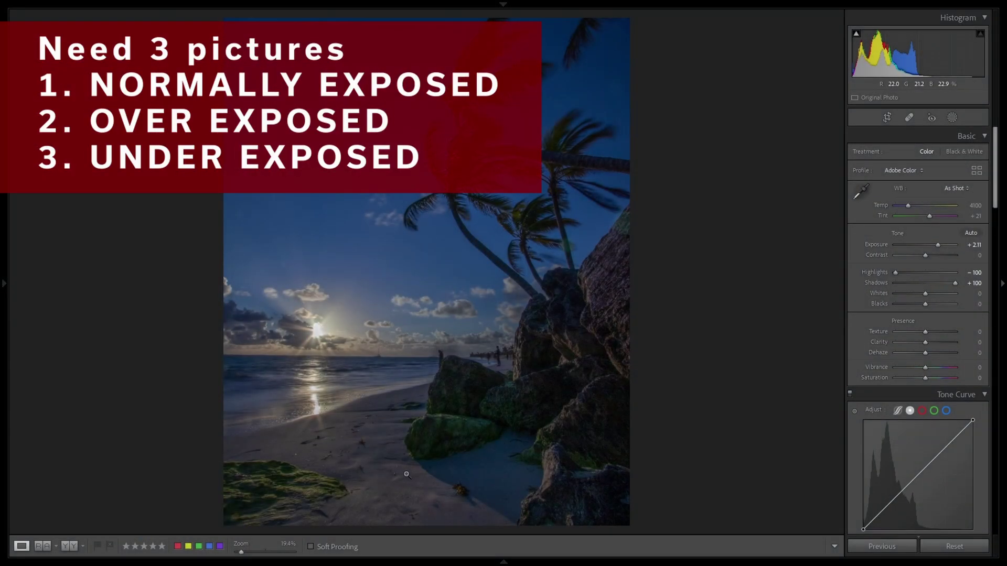
Step: Compare IMG_8145 with IMG_8146 in the filmstrip, settle on IMG_8145, and hide the filmstrip
left_click(503, 562)
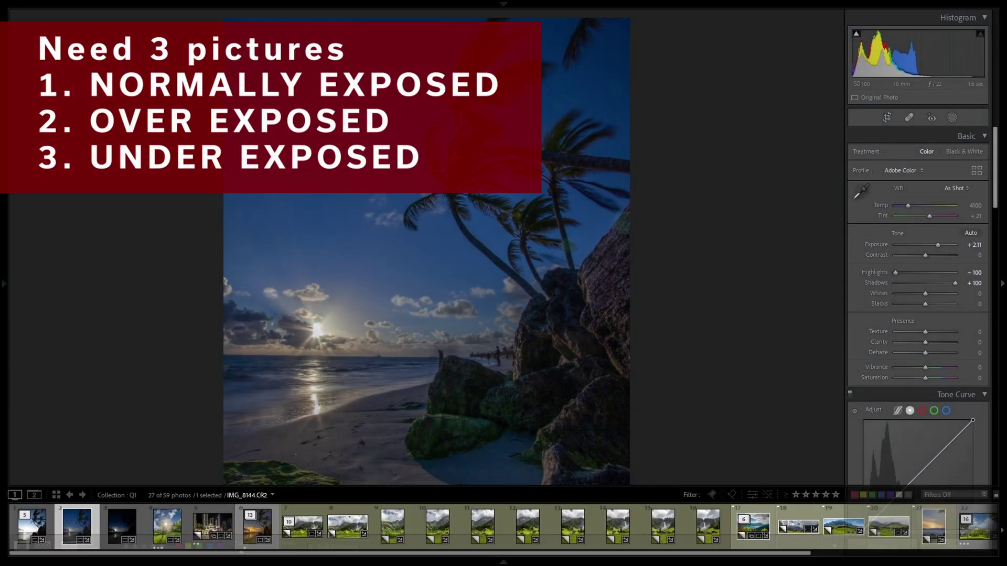
left_click(32, 535)
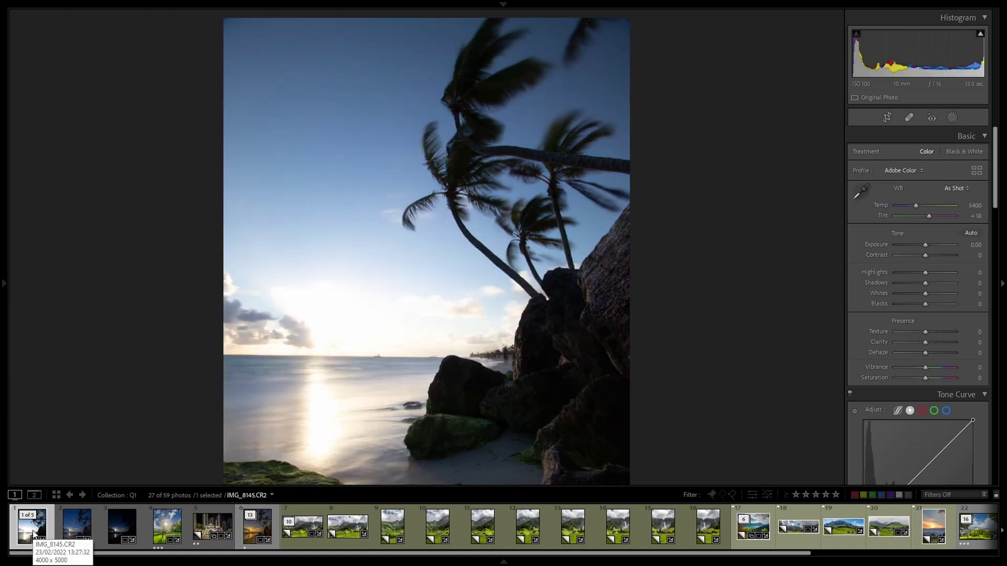
left_click(109, 521)
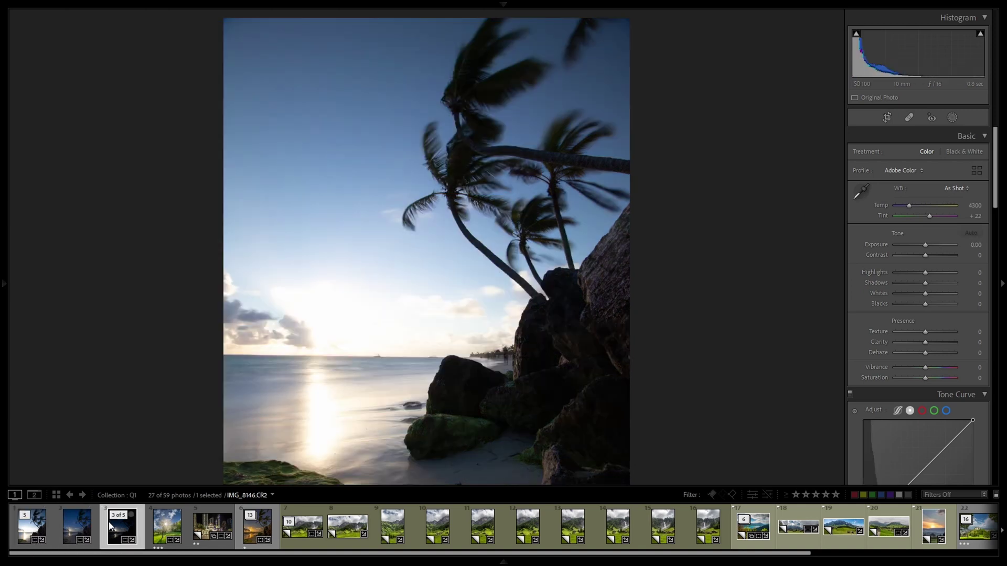
left_click(27, 524)
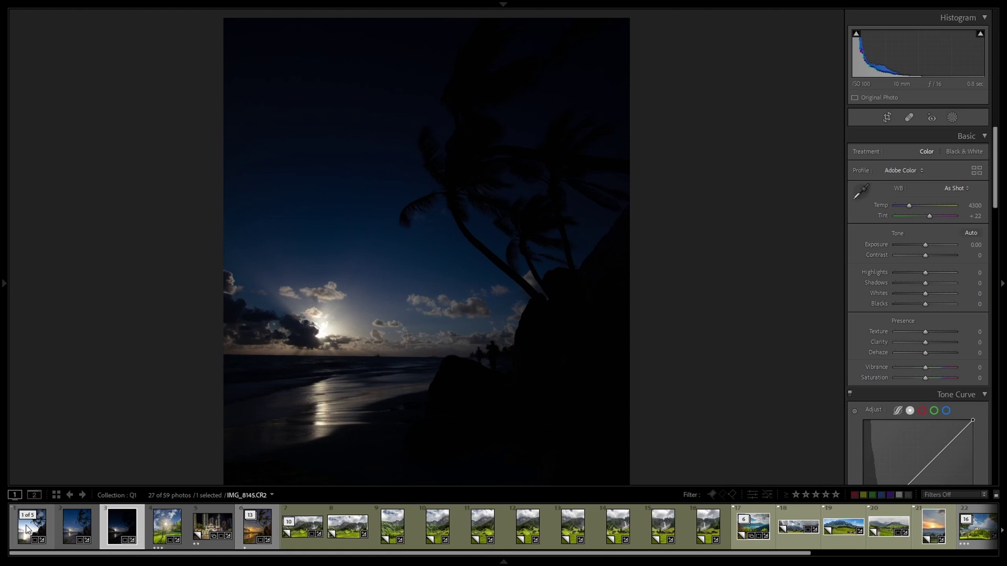
key("F6")
key("t")
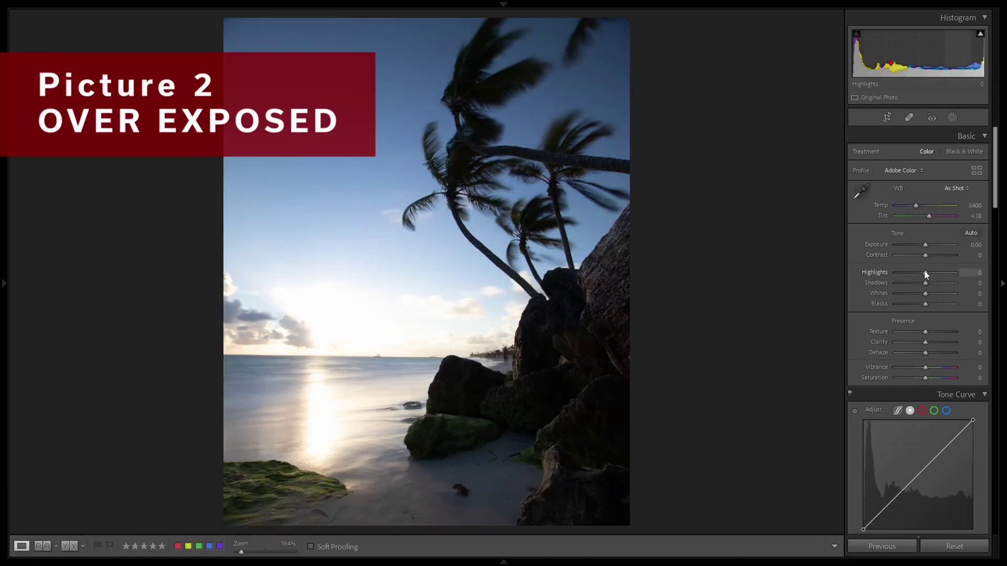
Step: Try lower Highlights and −1.40 Exposure, reset both to zero, and set Shadows to +100
left_click_drag(924, 270, 864, 276)
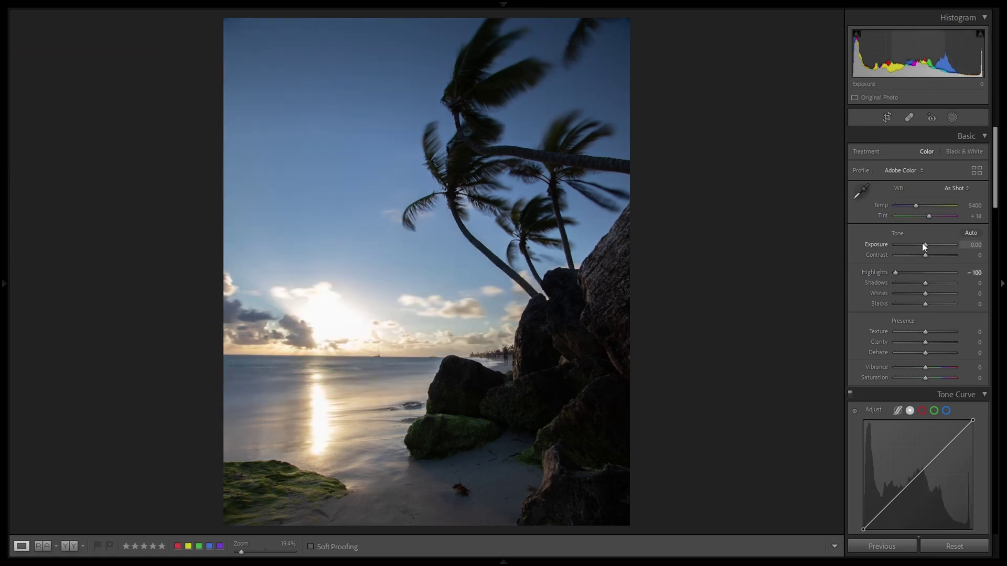
mouse_move(924, 245)
left_mouse_down()
mouse_move(885, 250)
mouse_move(916, 256)
left_mouse_up()
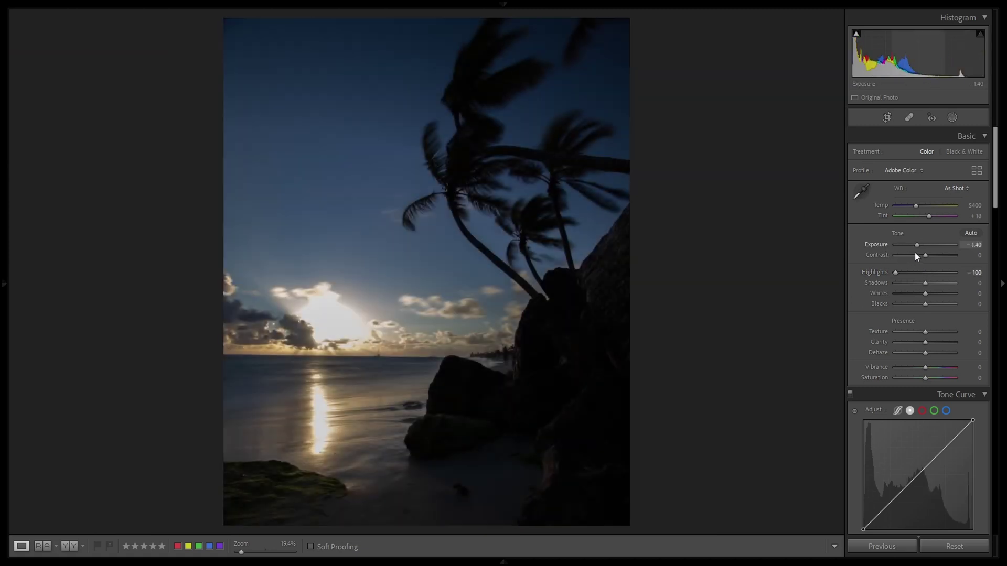
double_click(917, 244)
double_click(895, 272)
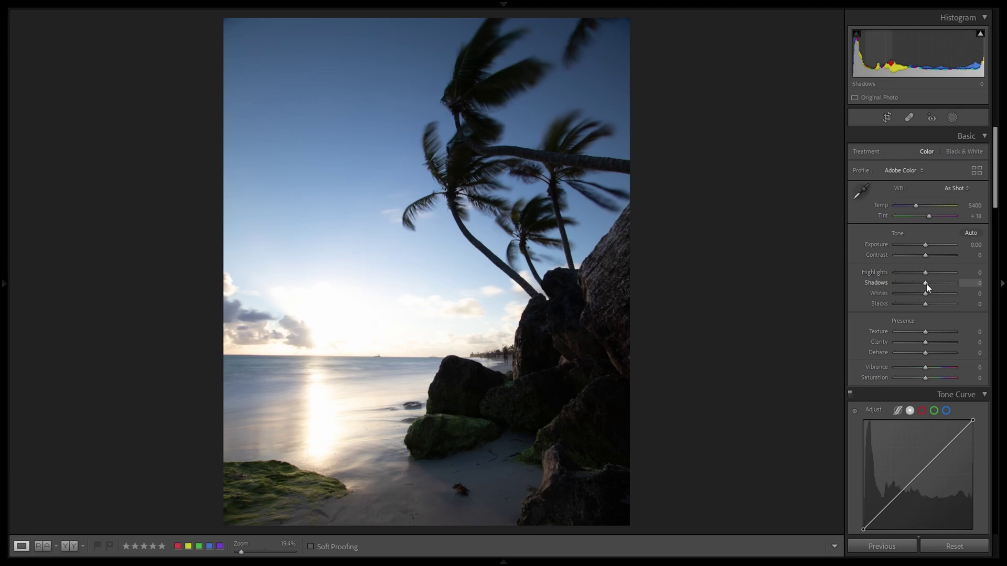
left_click_drag(925, 285, 980, 289)
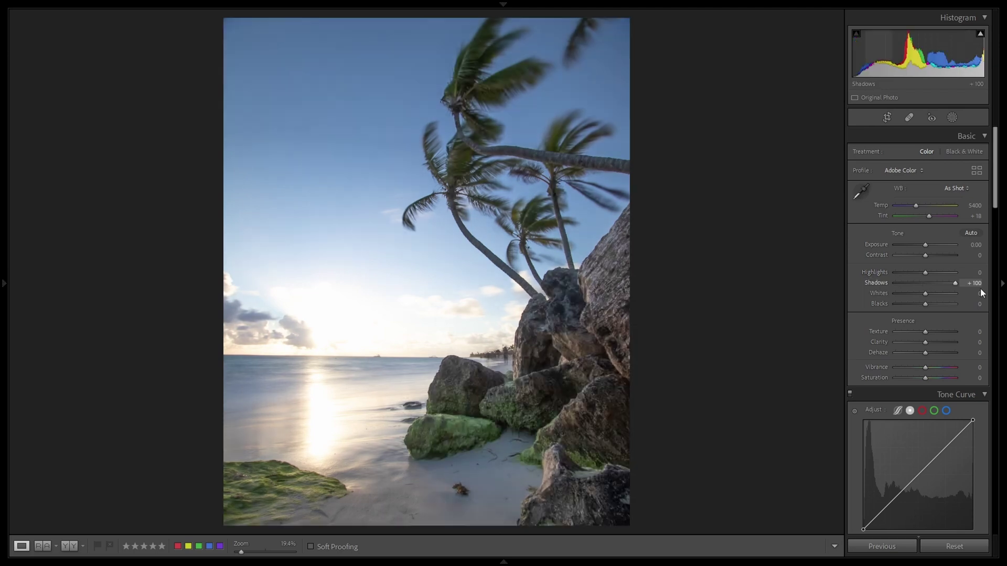
Step: Inspect the rocks, palms and sea up close, then switch to the darkest frame IMG_8146
left_click(527, 392)
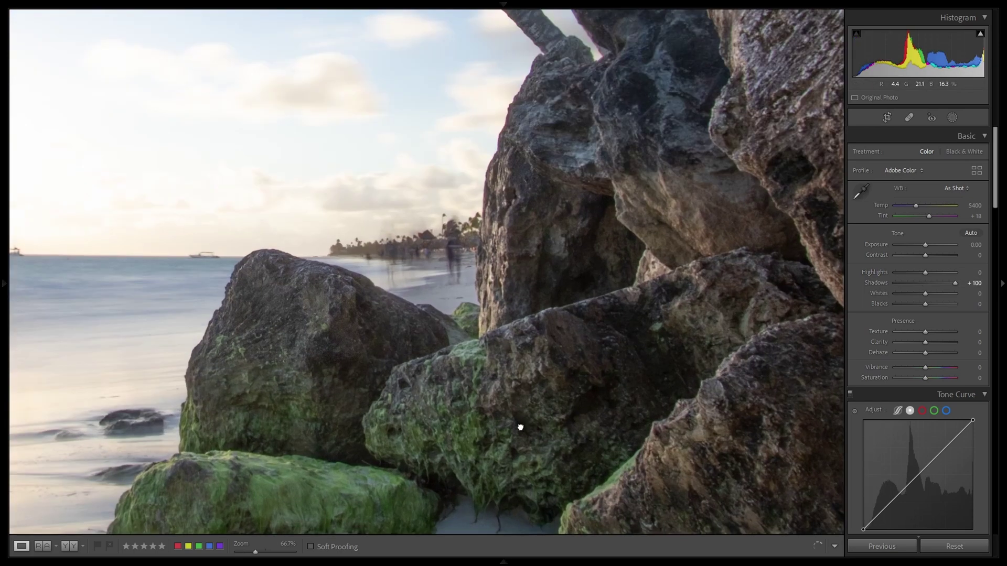
left_click_drag(520, 425, 606, 286)
left_click_drag(680, 166, 497, 363)
left_click_drag(490, 427, 575, 314)
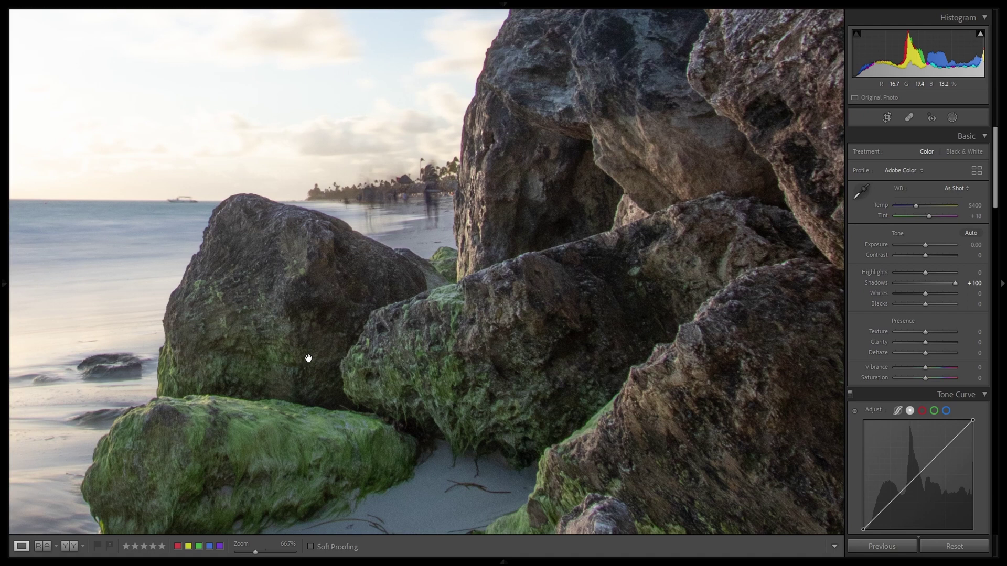
left_click_drag(666, 336, 578, 141)
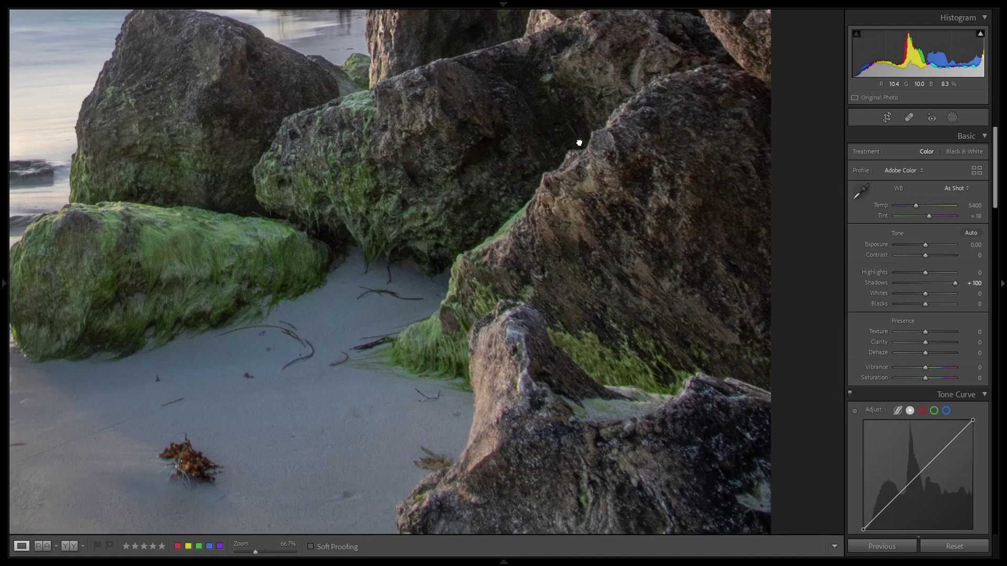
left_click(120, 524)
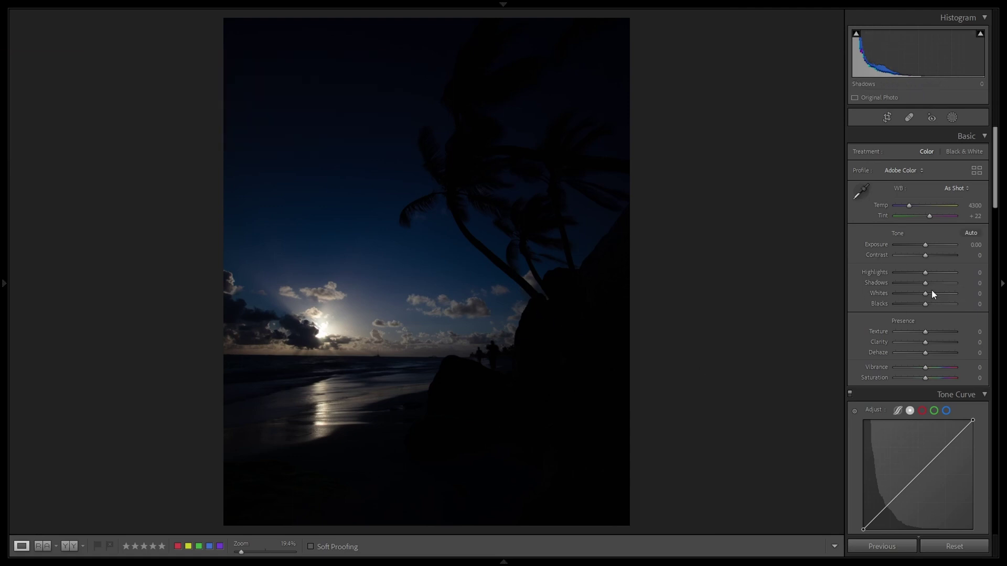
Step: On IMG_8146 raise Shadows and Exposure to about +2.02, zoom on the sun, and pull Highlights to −77
left_click_drag(925, 283, 968, 276)
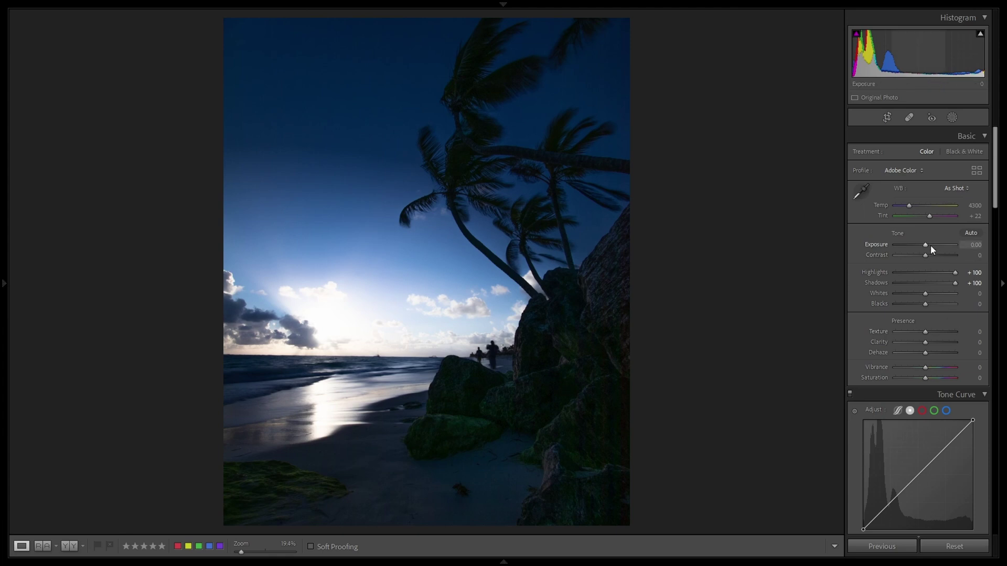
left_click_drag(927, 245, 940, 245)
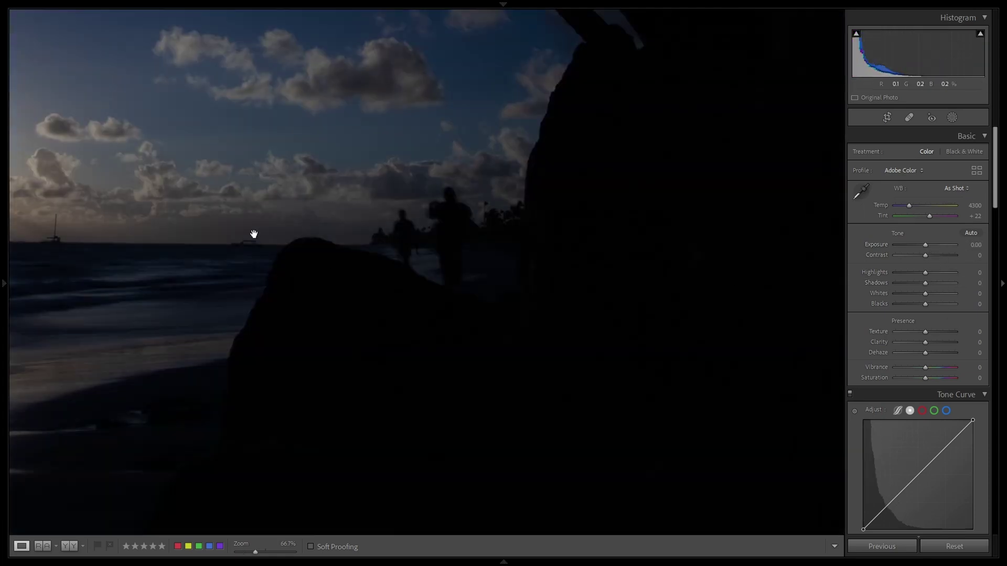
left_click(253, 234)
left_click_drag(263, 310, 521, 274)
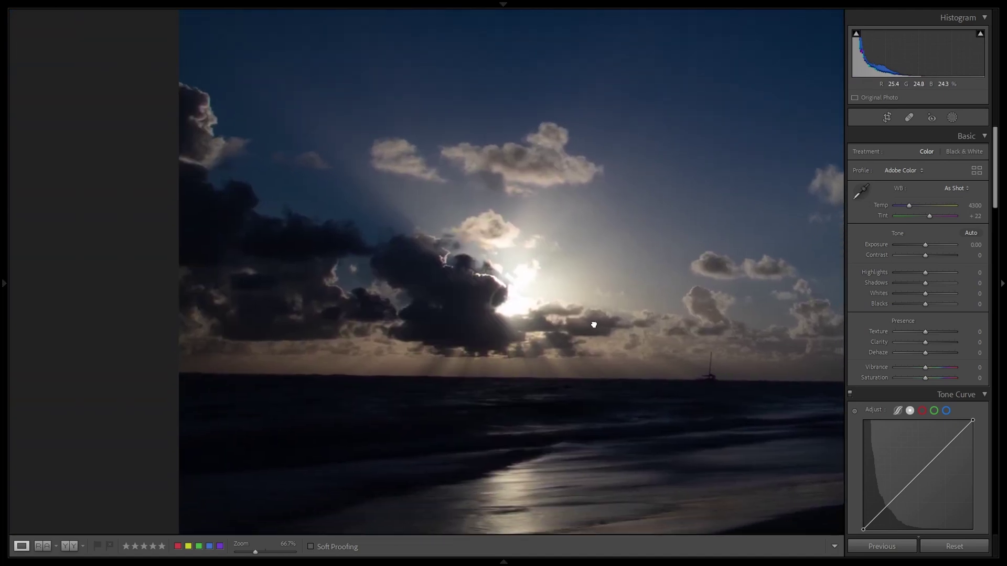
left_click_drag(591, 321, 516, 309)
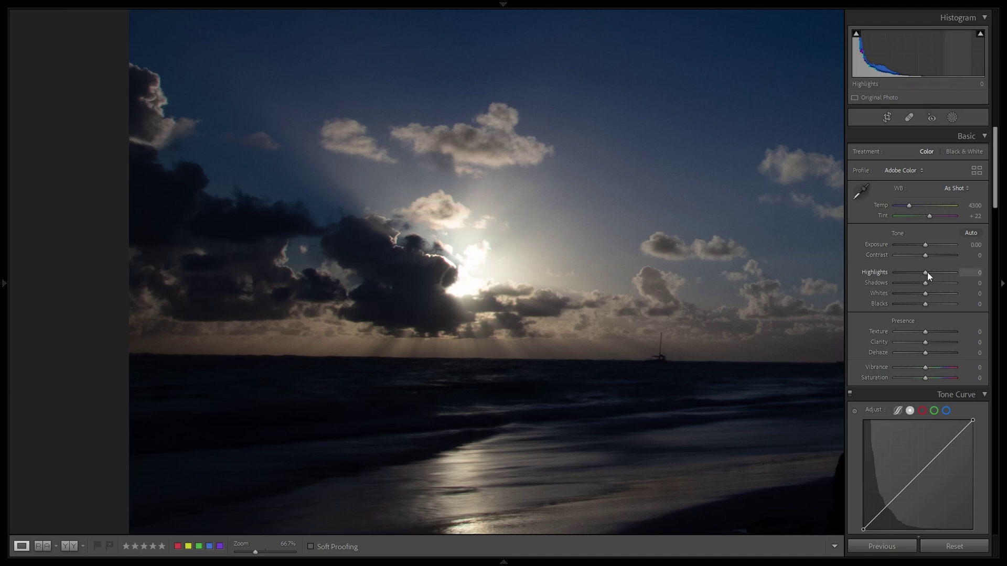
left_click_drag(927, 272, 899, 275)
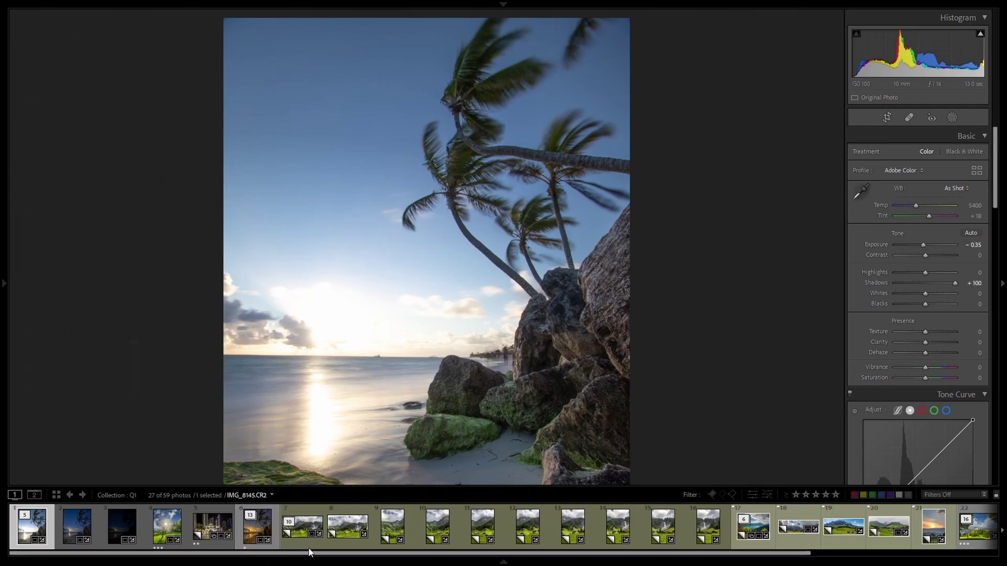
Step: Flip between the IMG_8146 and IMG_8144 brackets, then hide the filmstrip with F6
mouse_move(561, 565)
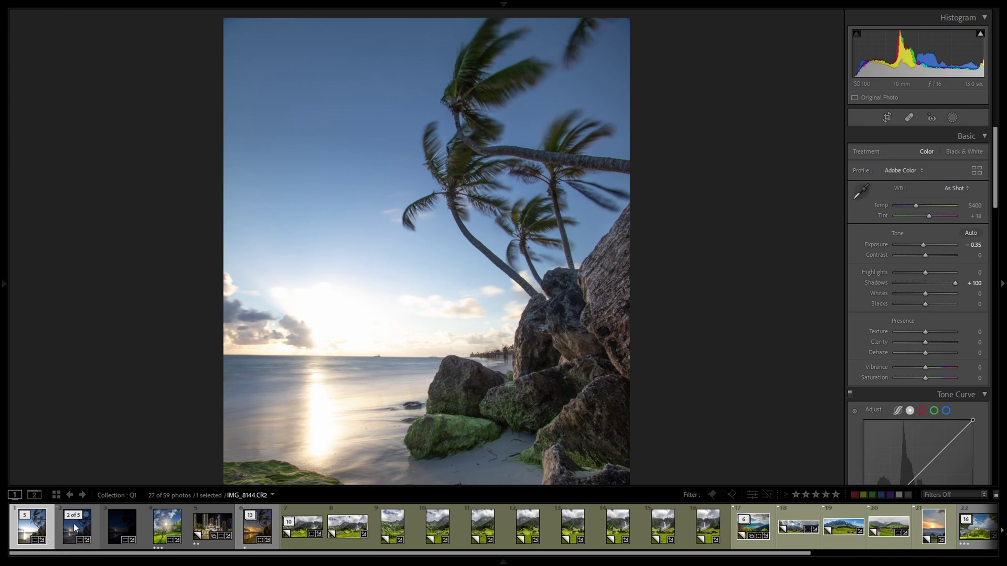
left_click(118, 526)
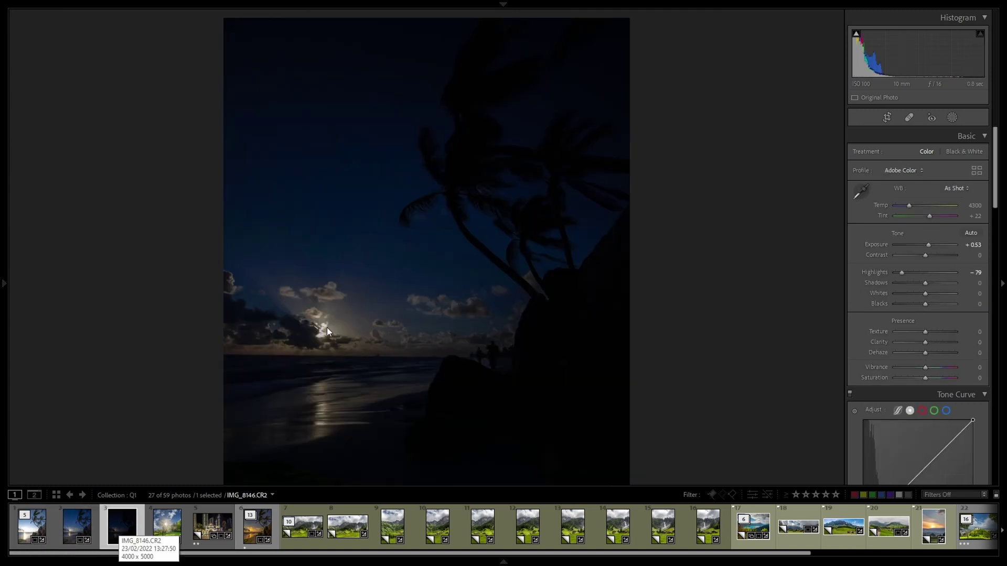
left_click(70, 527)
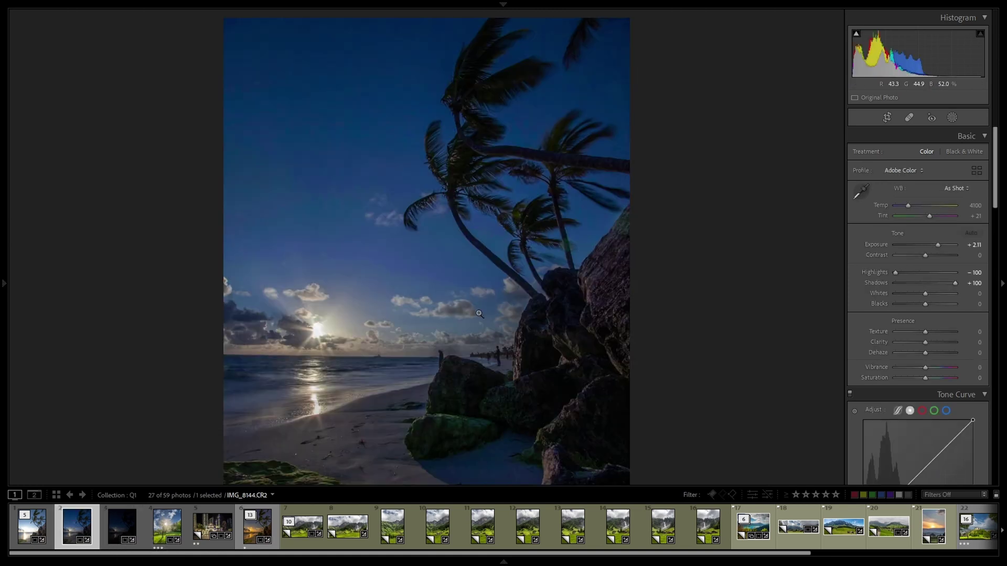
key("F6")
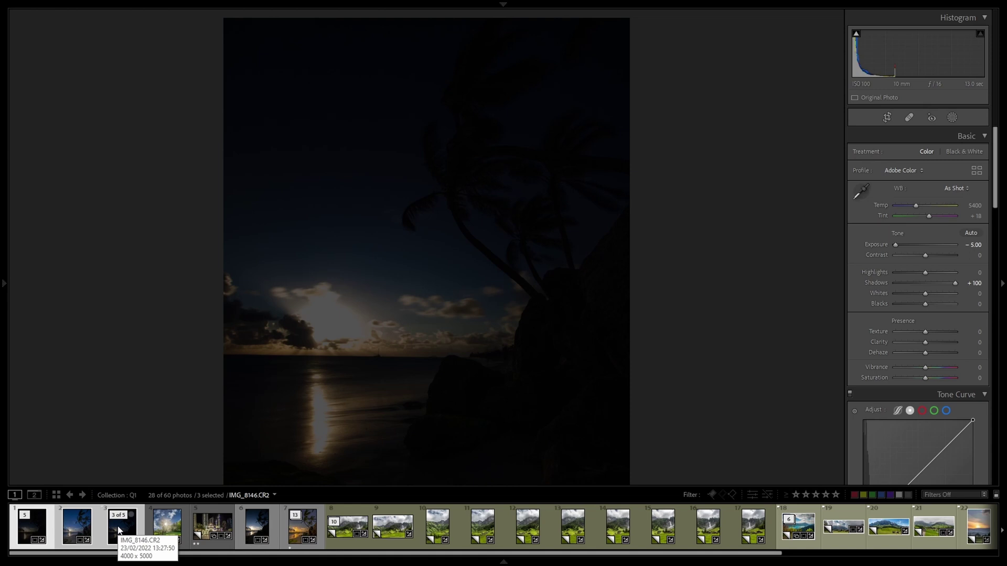
Step: Launch Photo Merge > HDR on the three selected bracketed exposures
right_click(119, 531)
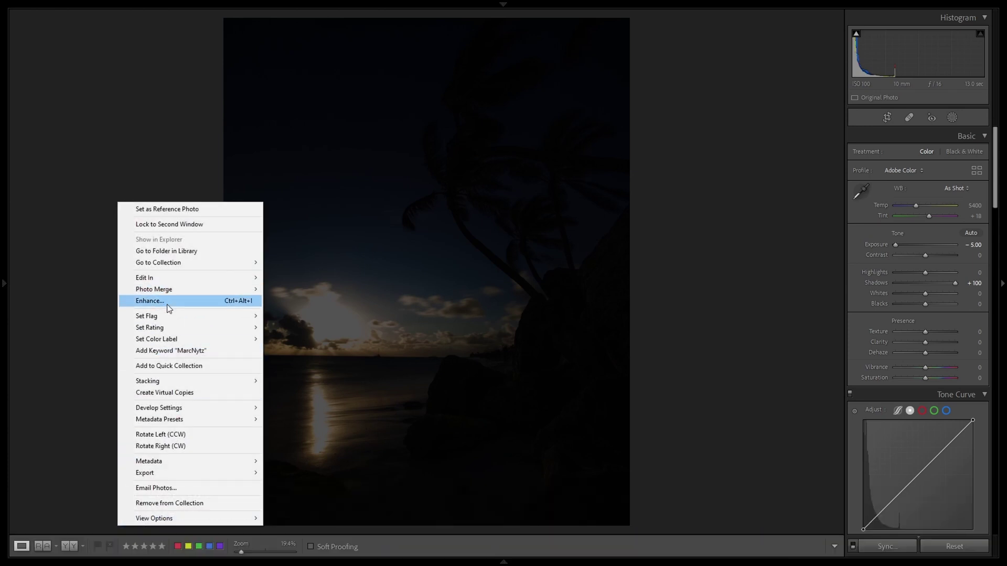
mouse_move(158, 288)
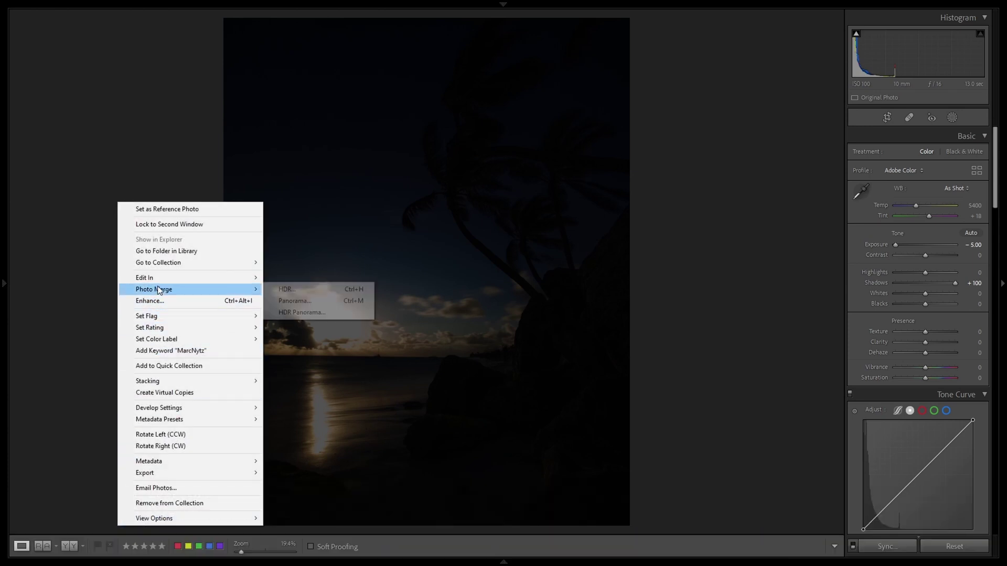
left_click(290, 289)
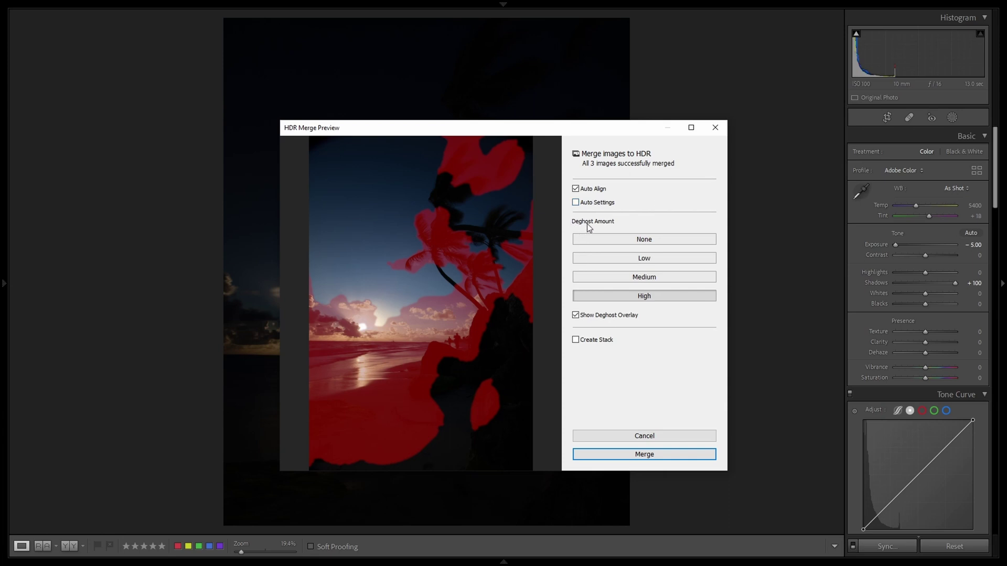
Step: Zoom into the HDR preview and check people, sun and sea for ghosting, then zoom out
left_click(454, 345)
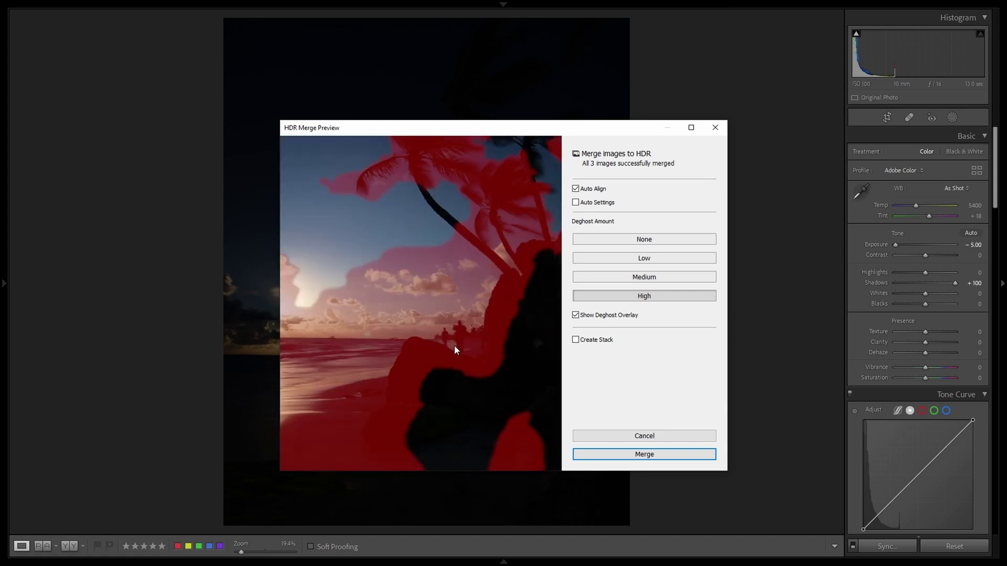
left_click_drag(408, 358, 449, 348)
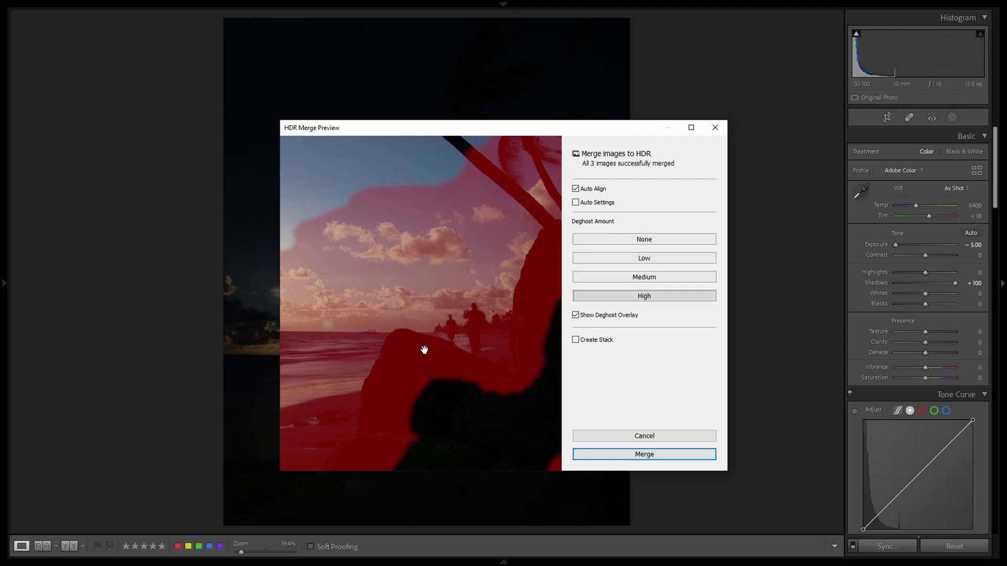
left_click_drag(424, 350, 452, 341)
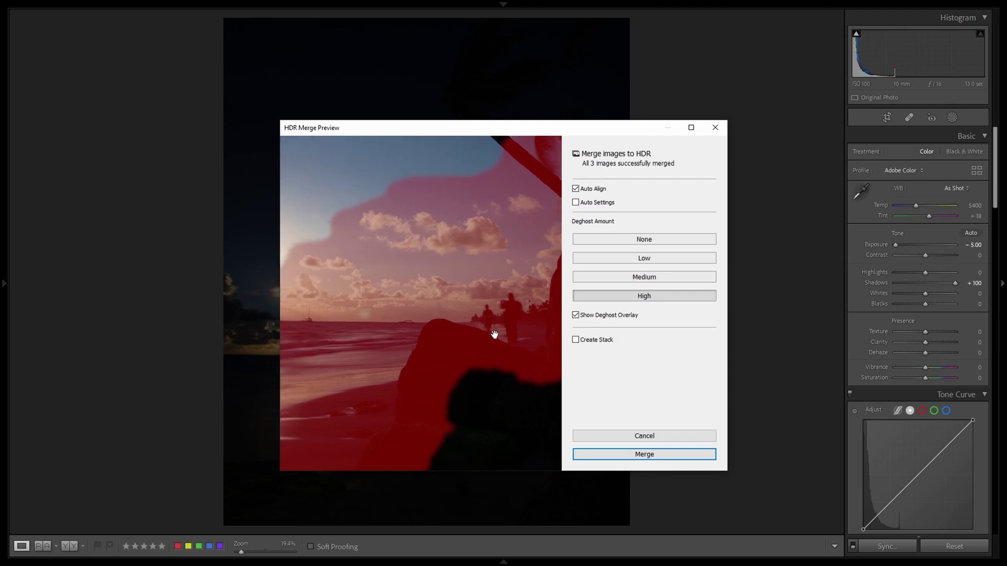
left_click_drag(495, 334, 463, 344)
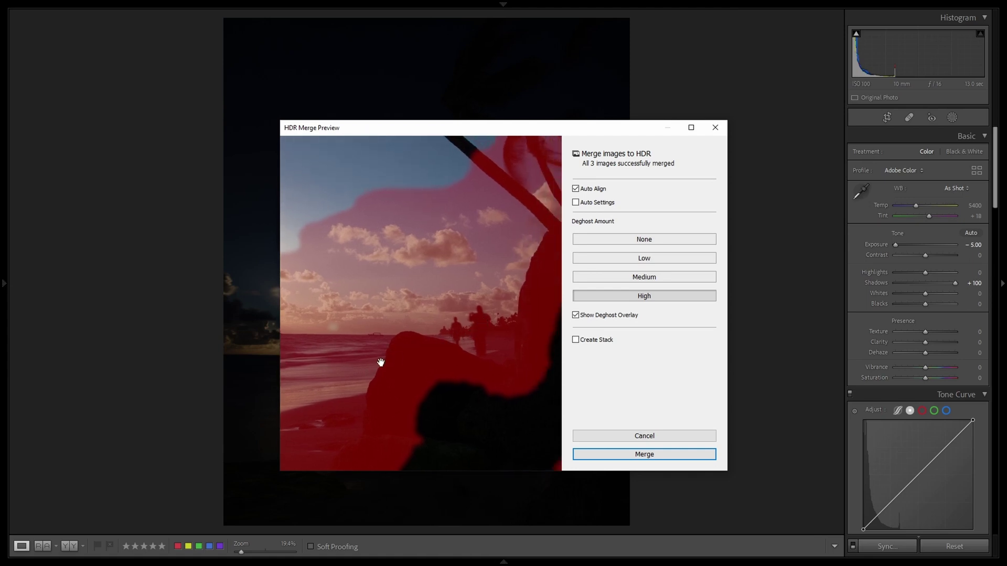
left_click_drag(381, 362, 508, 349)
left_click_drag(307, 366, 423, 355)
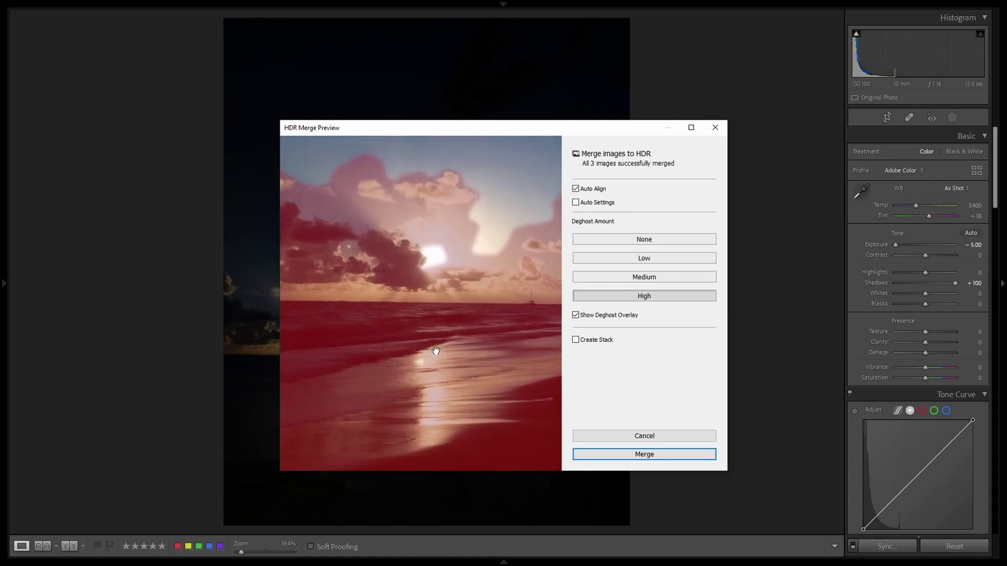
left_click_drag(498, 353, 395, 378)
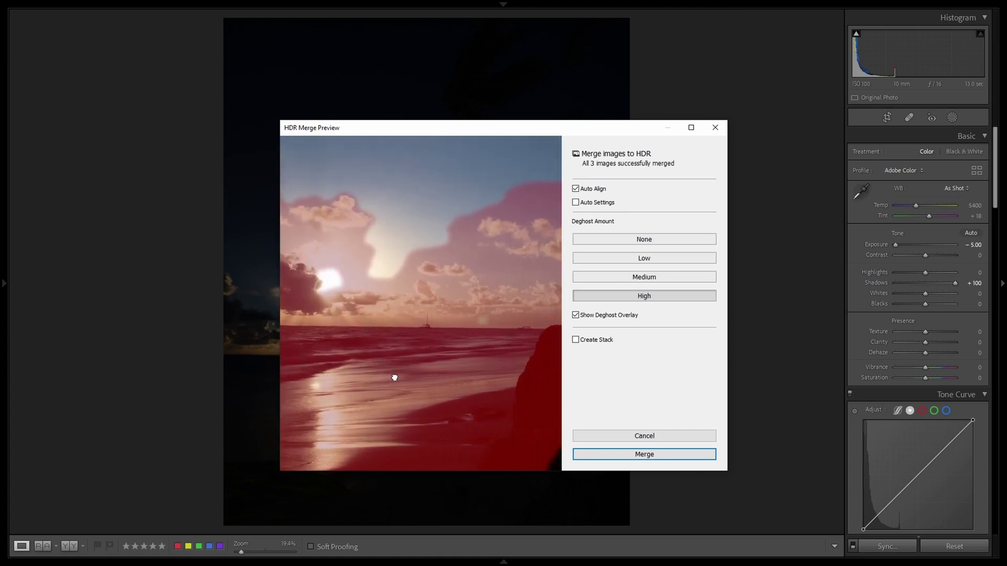
left_click_drag(491, 349, 440, 356)
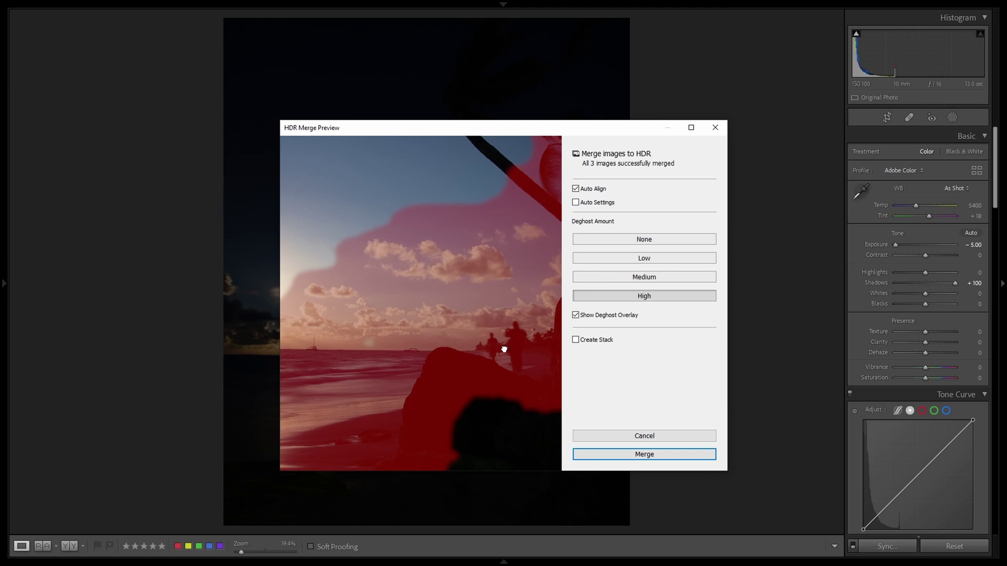
left_click(504, 349)
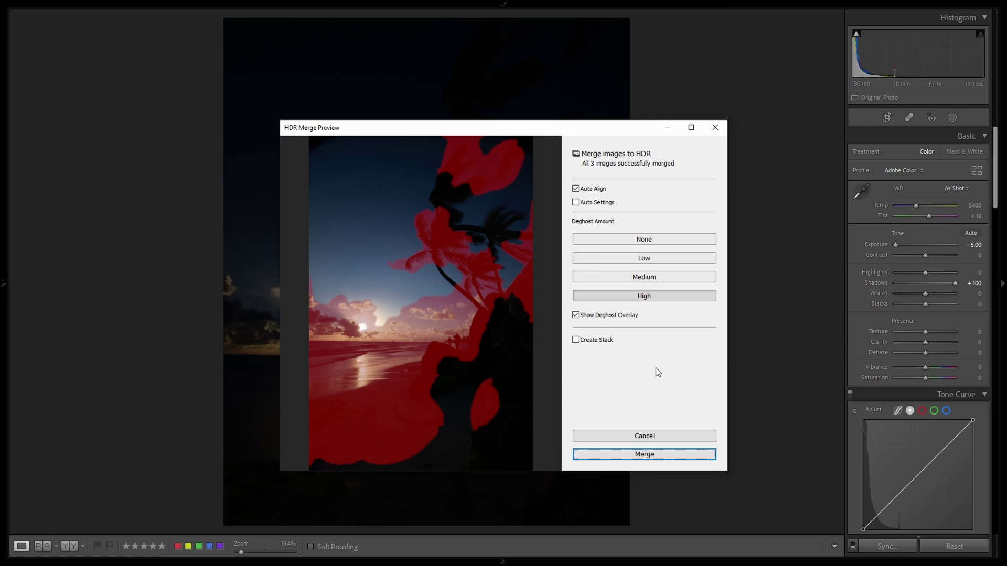
Step: Merge the first HDR with High deghosting
left_click(646, 452)
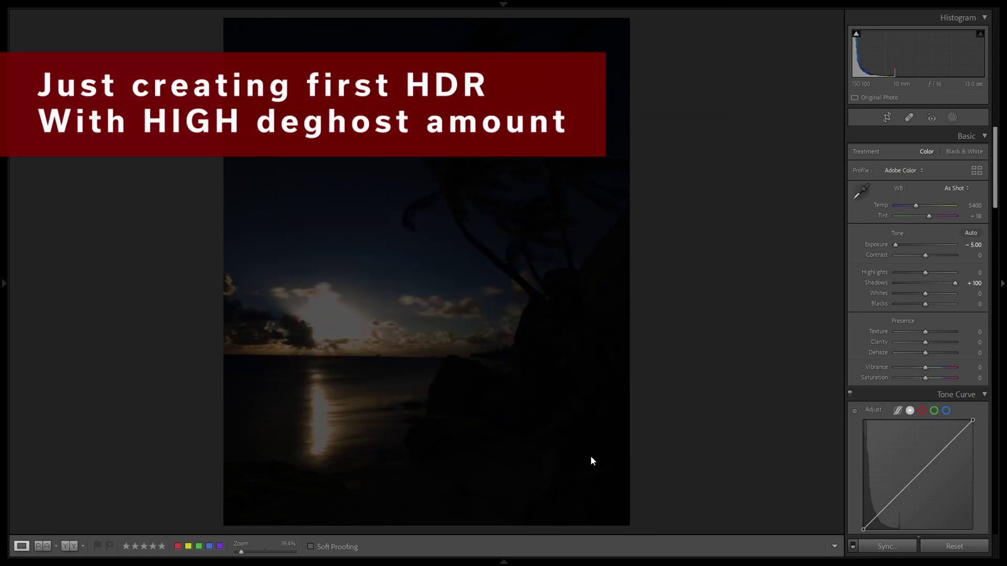
right_click(34, 541)
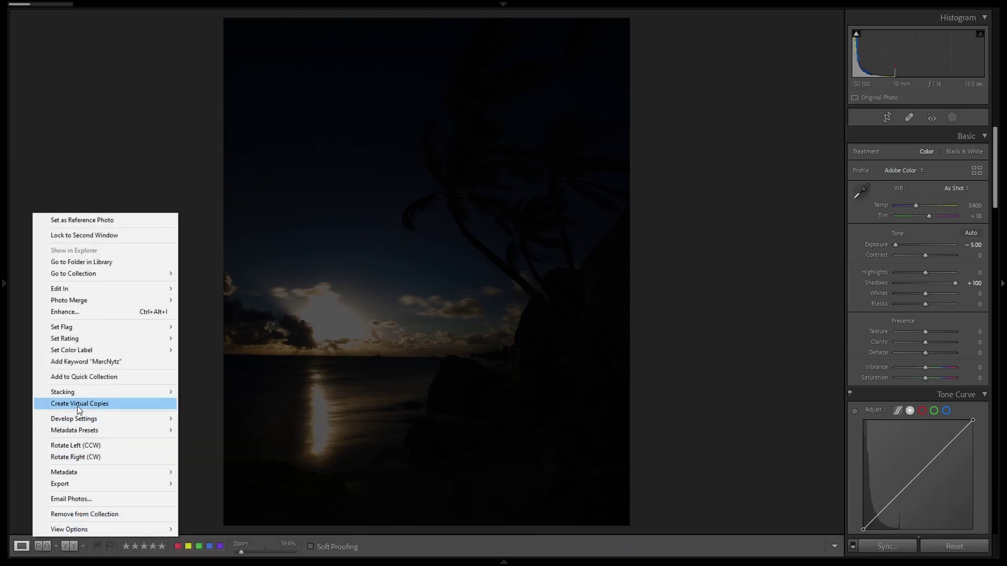
left_click(490, 559)
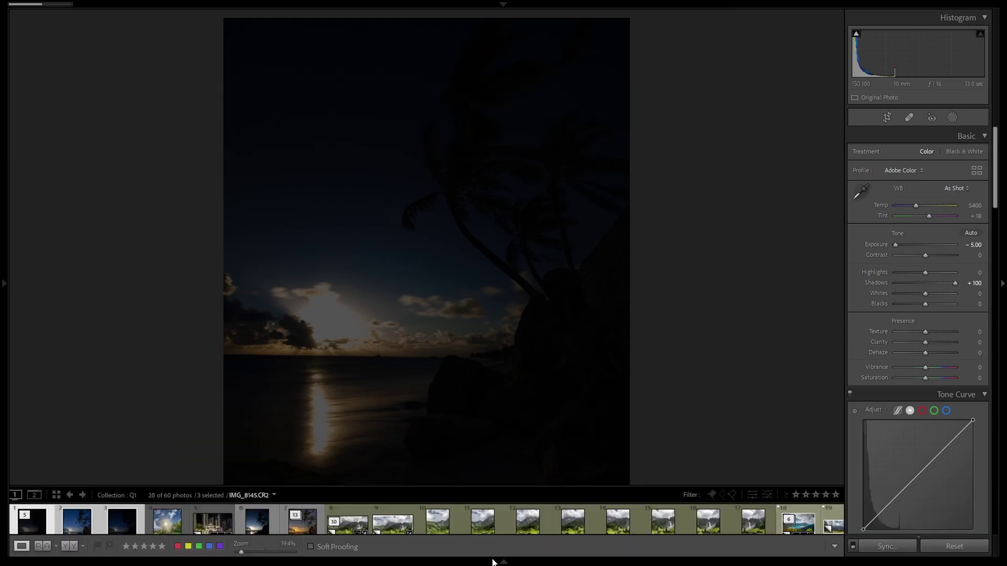
Step: Start a second HDR merge of the exposures with Deghost Amount set to Medium
right_click(29, 531)
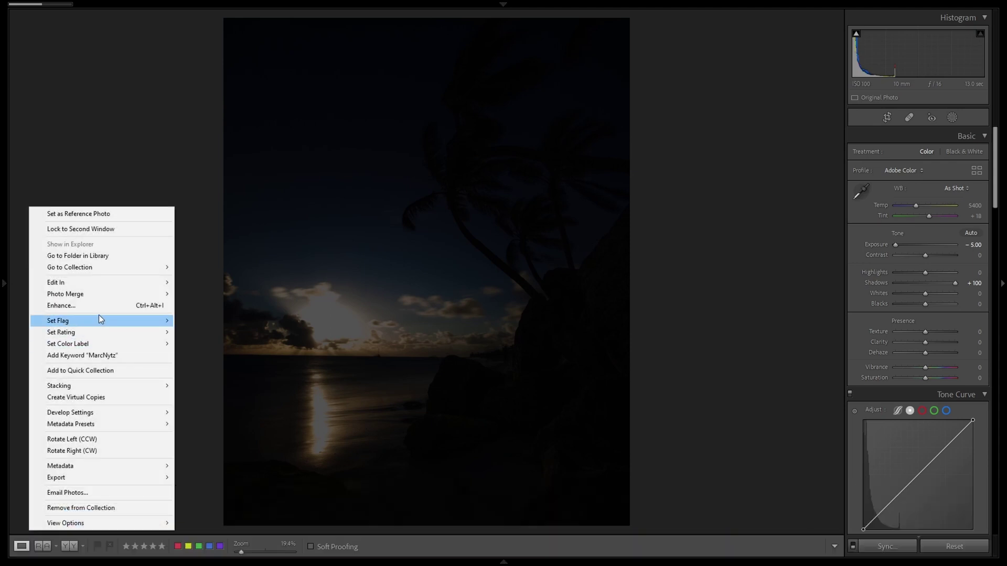
mouse_move(104, 295)
left_click(194, 289)
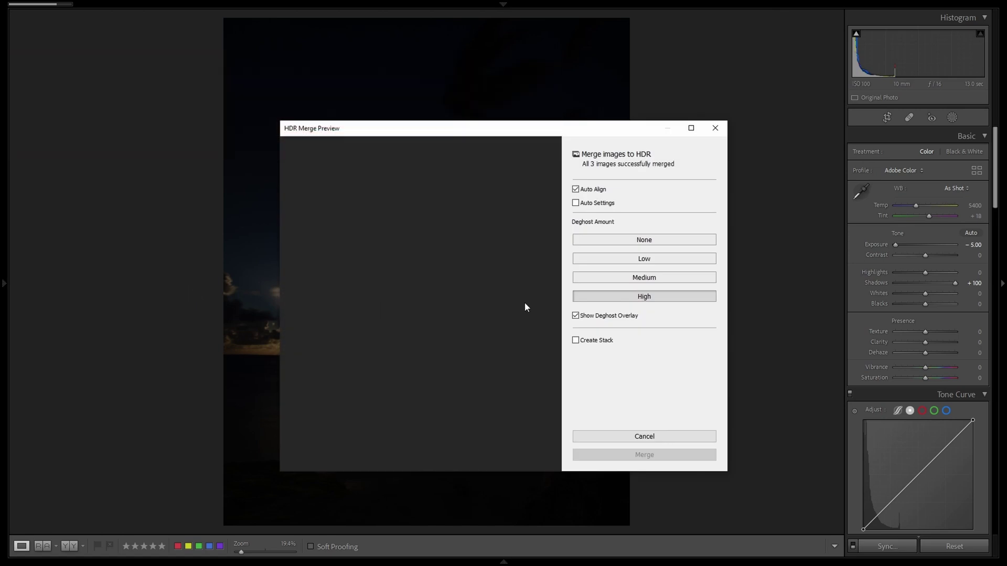
left_click(612, 276)
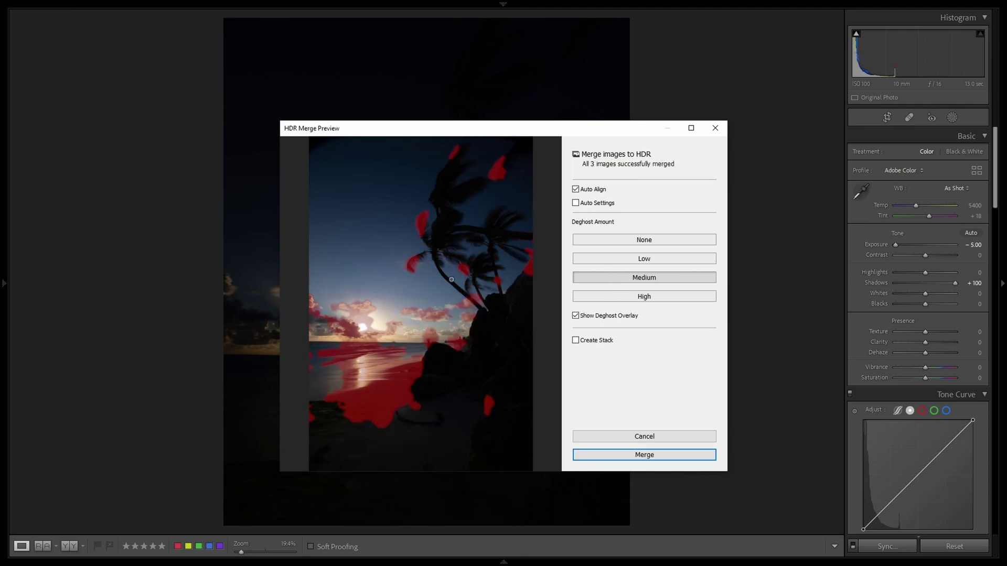
Step: Merge the Medium-deghost HDR, then create and merge a third HDR with Low deghosting
left_click(675, 455)
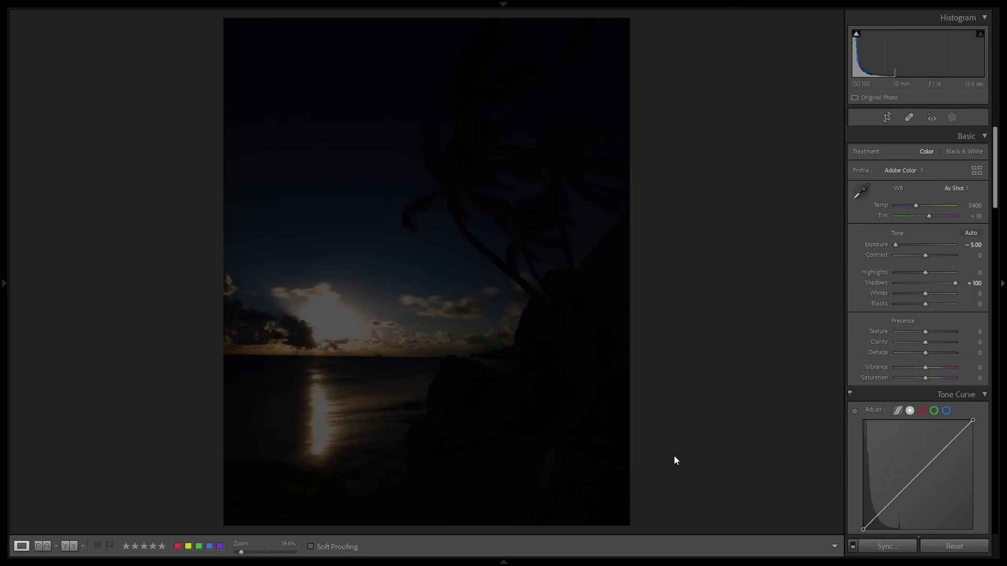
mouse_move(506, 558)
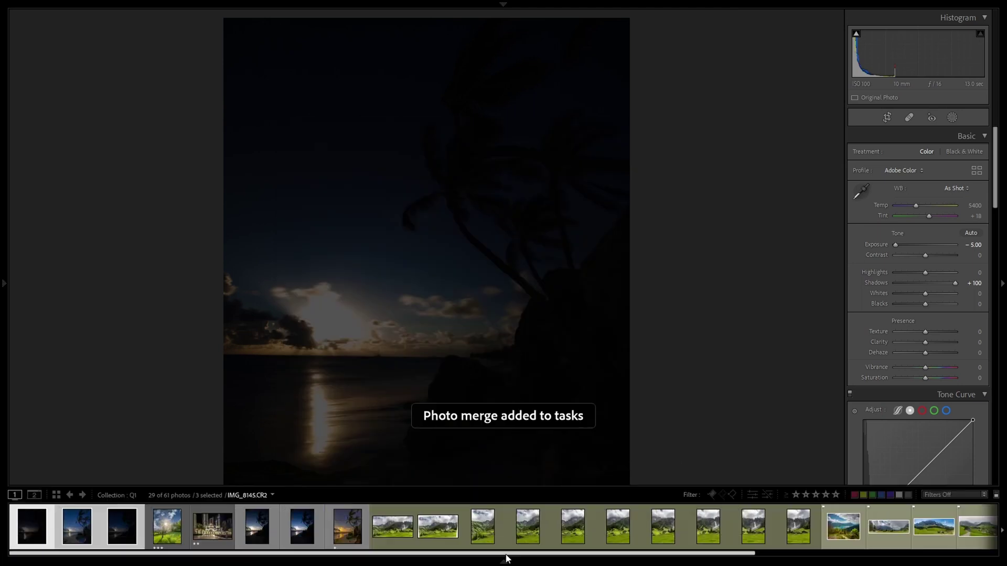
right_click(119, 527)
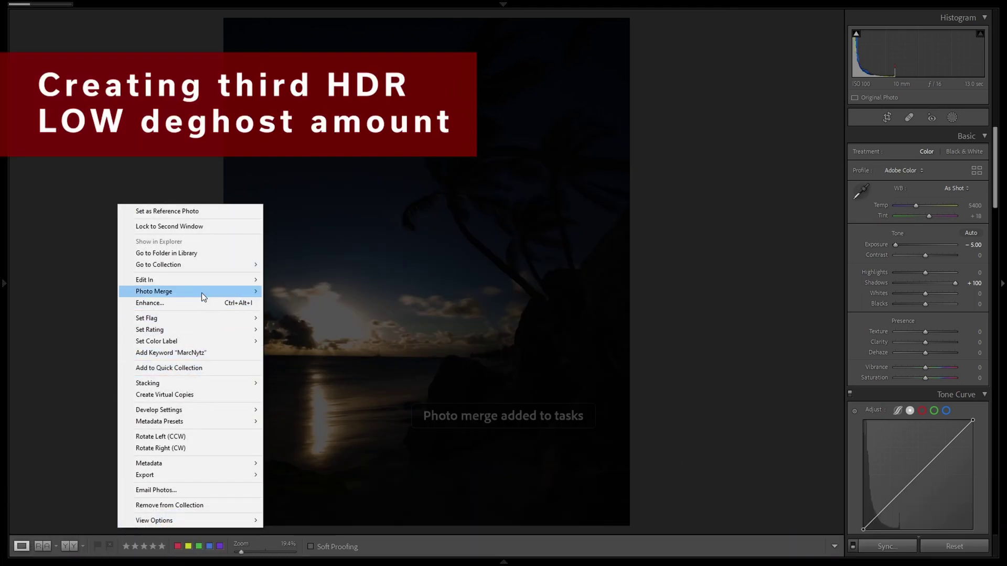
mouse_move(202, 291)
left_click(281, 291)
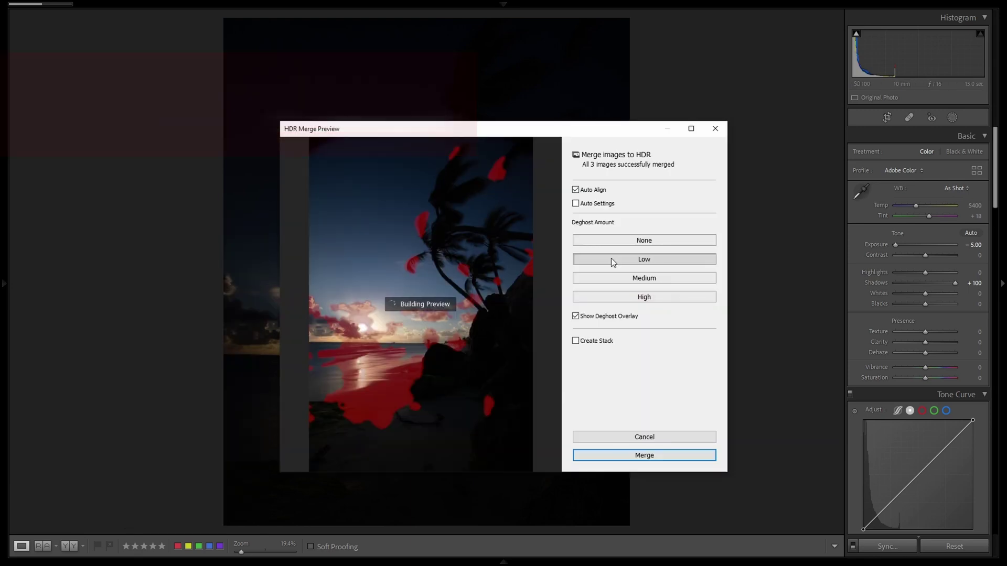
left_click(627, 456)
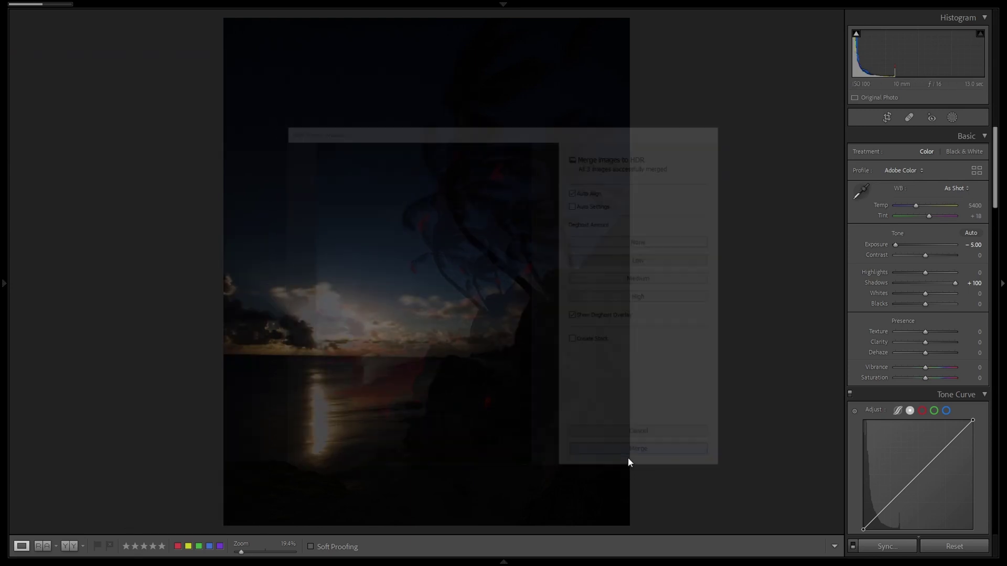
Step: Start a fourth HDR merge of the exposures with Deghost Amount set to None
right_click(116, 523)
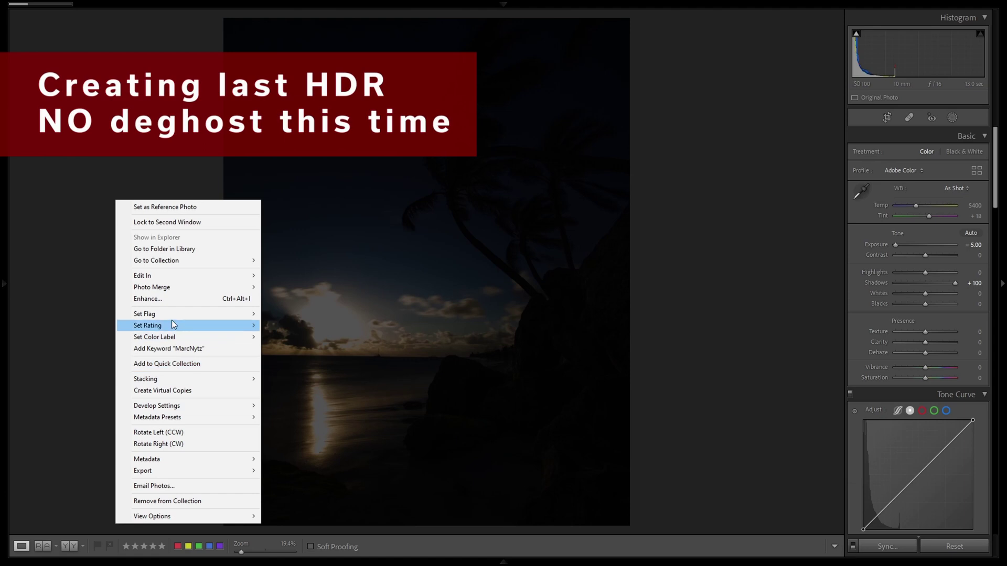
mouse_move(162, 288)
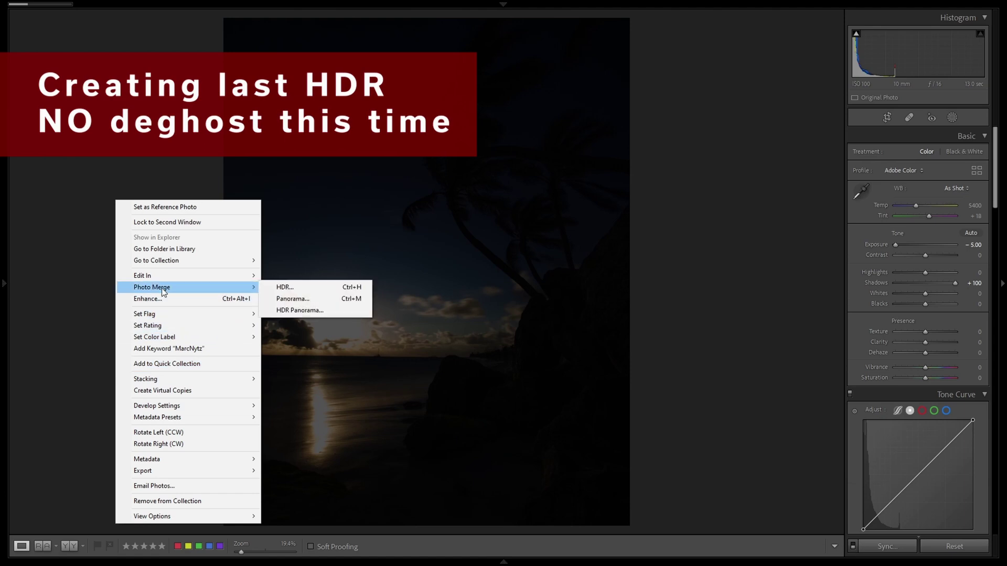
left_click(285, 287)
left_click(648, 241)
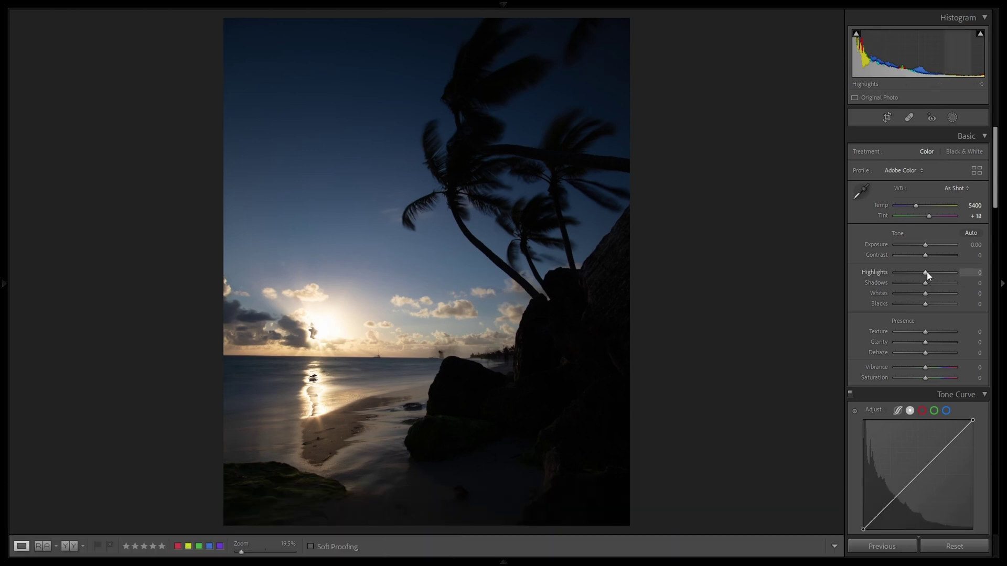
Step: On the merged HDR set Highlights −100, Shadows +100 and raise Exposure to +0.88
left_click_drag(926, 272, 806, 276)
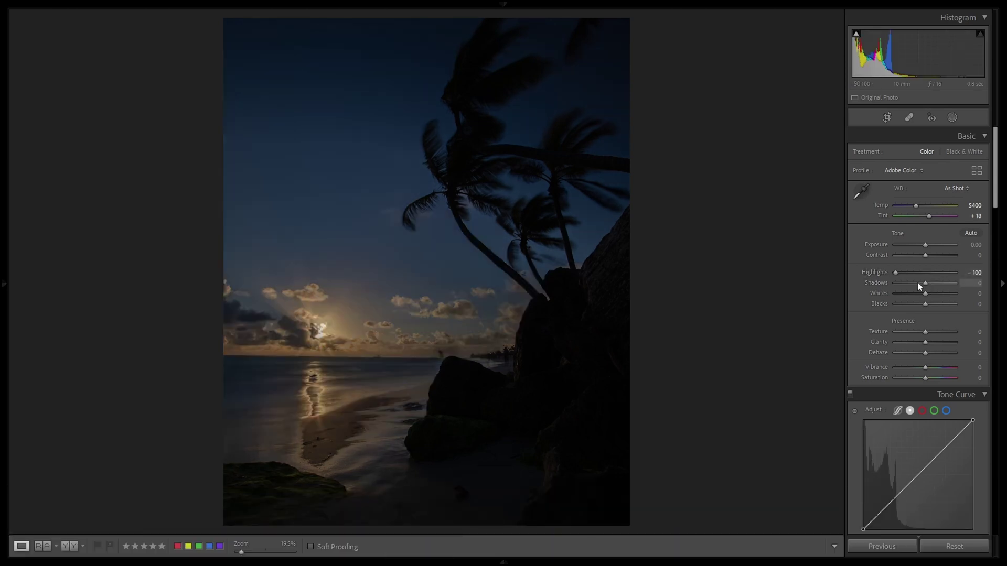
left_click_drag(949, 282, 957, 282)
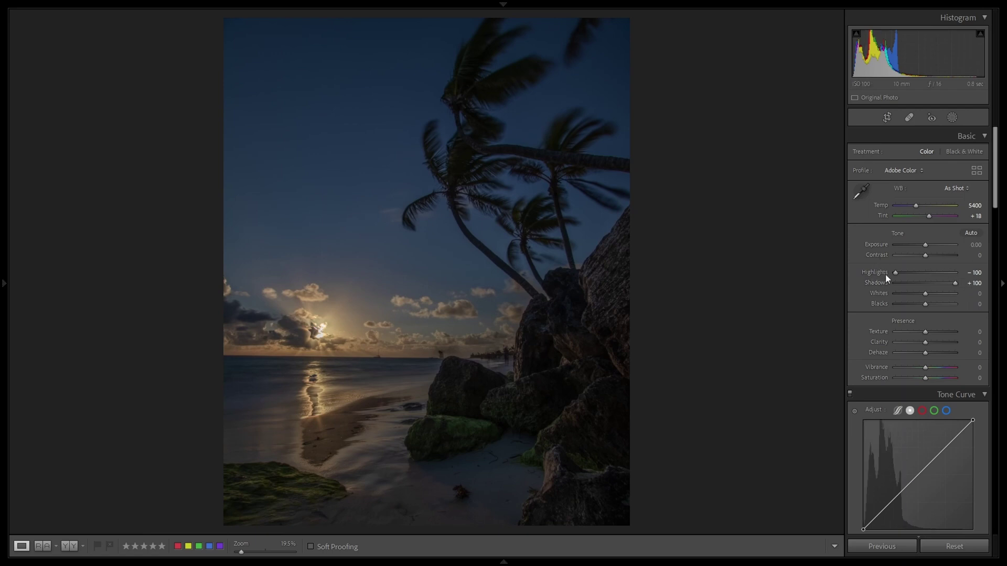
left_click_drag(926, 244, 929, 244)
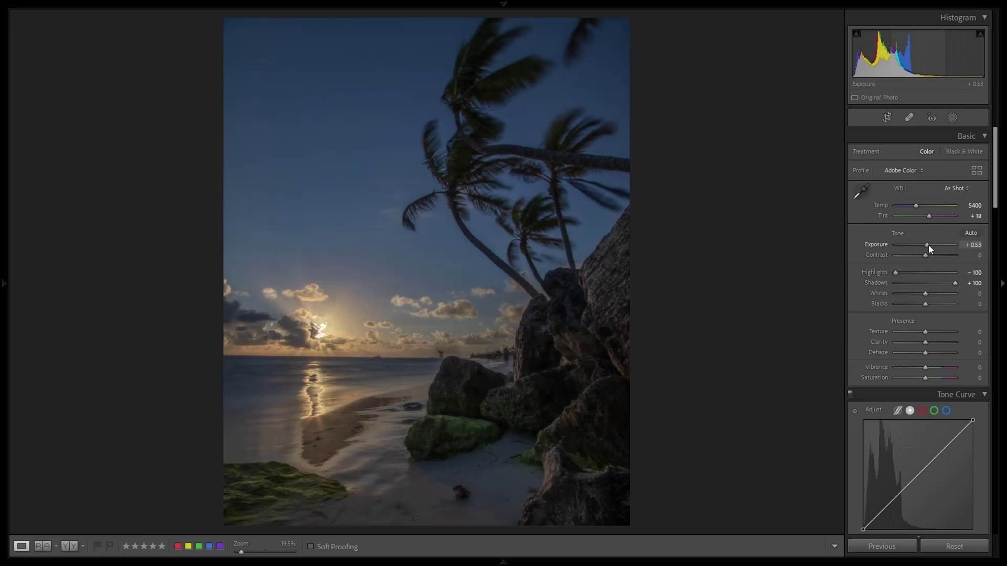
left_click(540, 423)
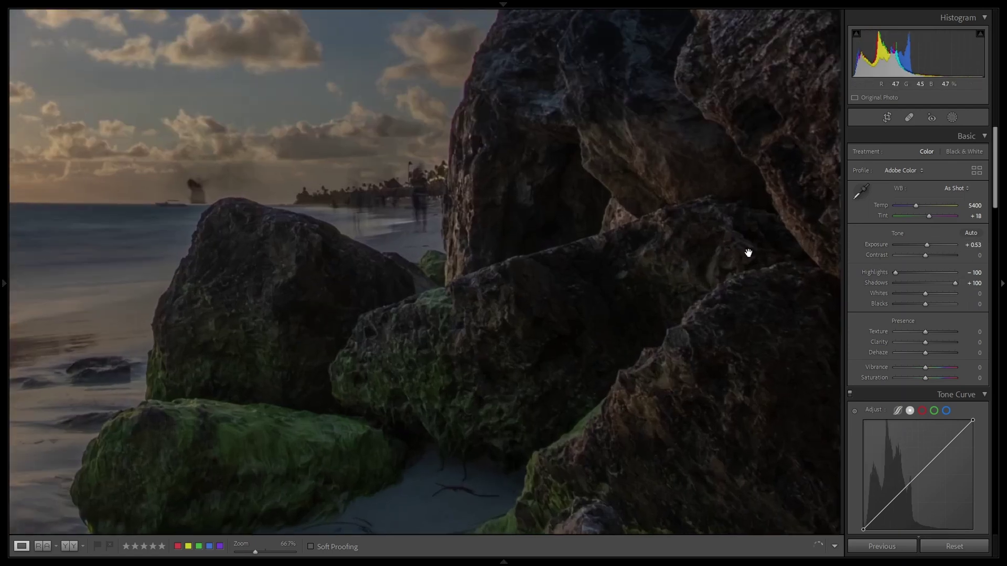
left_click_drag(748, 251, 624, 267)
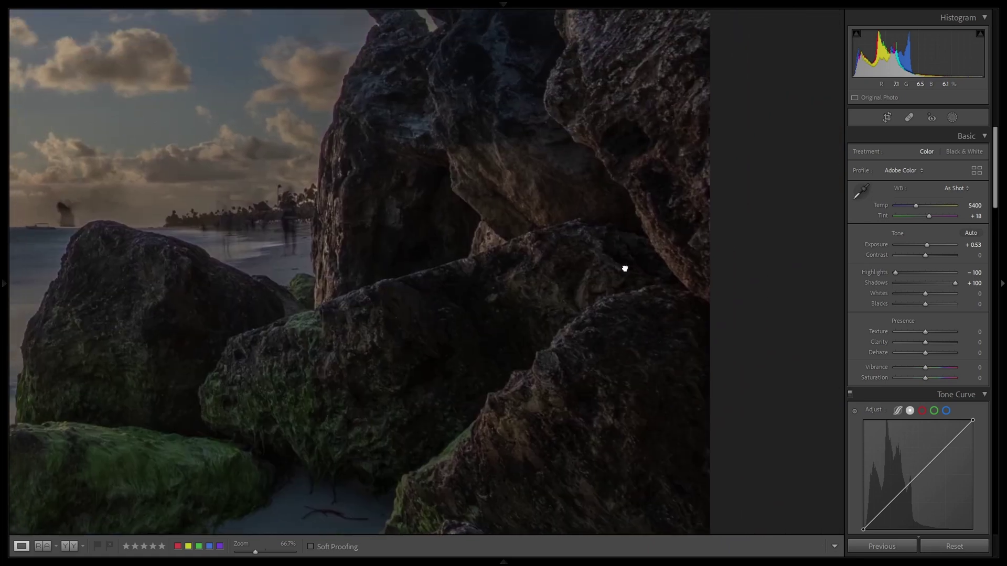
left_click_drag(928, 244, 929, 244)
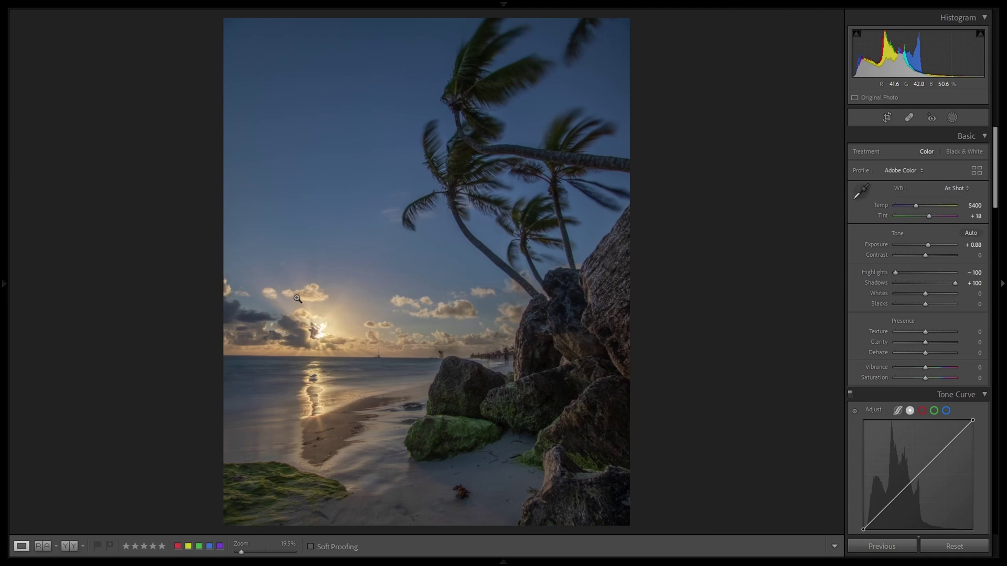
Step: Zoom into the sky, lower Exposure to −0.70, scan sea and rocks for ghosting, then return to Fit
left_click(325, 323)
left_click_drag(291, 364, 367, 288)
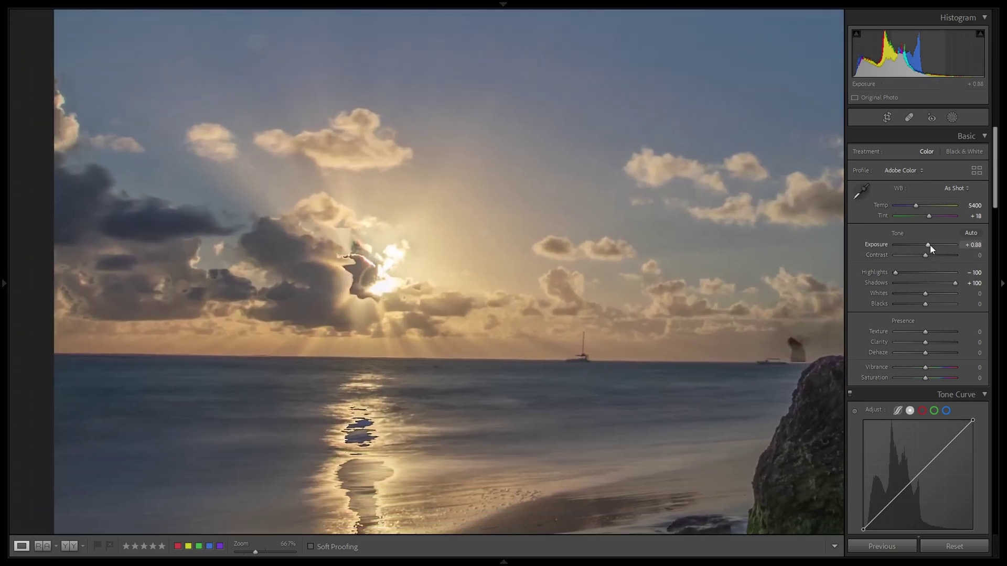
left_click_drag(930, 245, 924, 245)
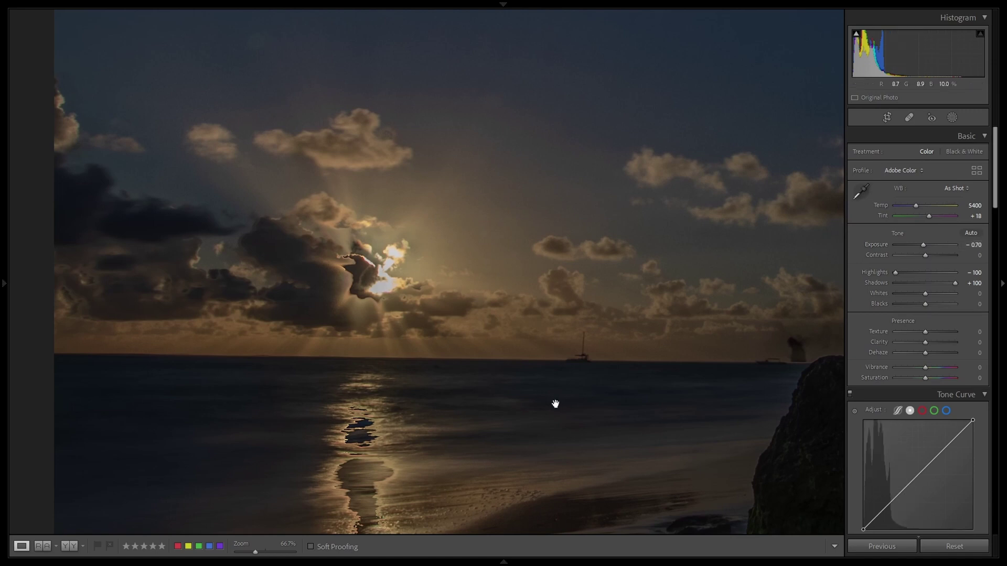
left_click_drag(483, 409, 425, 263)
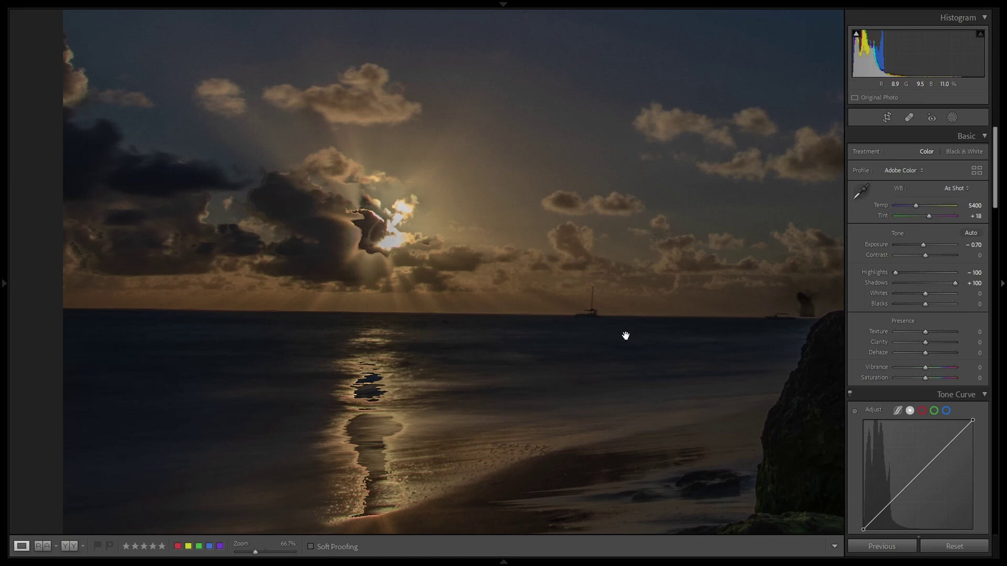
left_click_drag(626, 336, 641, 257)
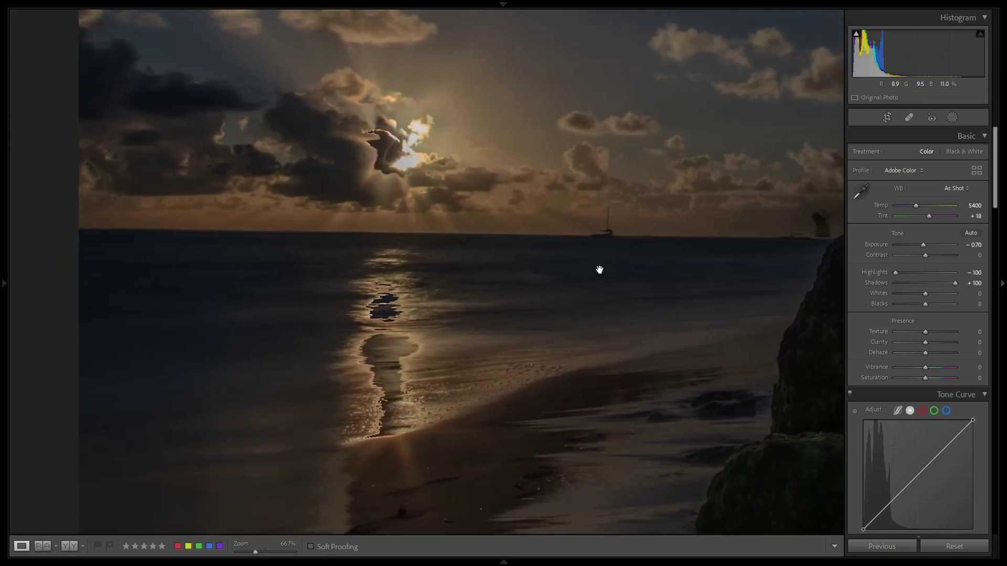
left_click_drag(553, 241, 494, 290)
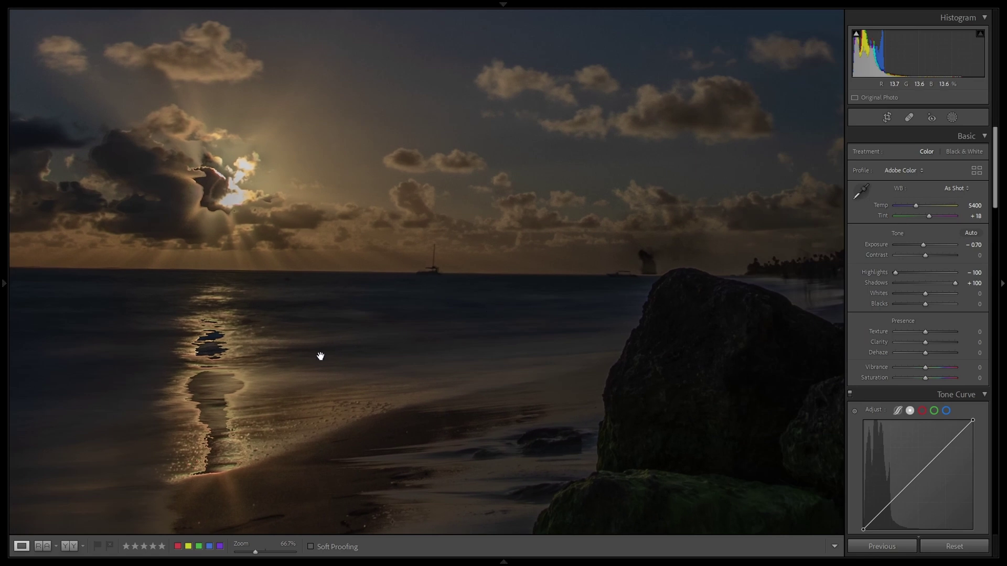
left_click(374, 345)
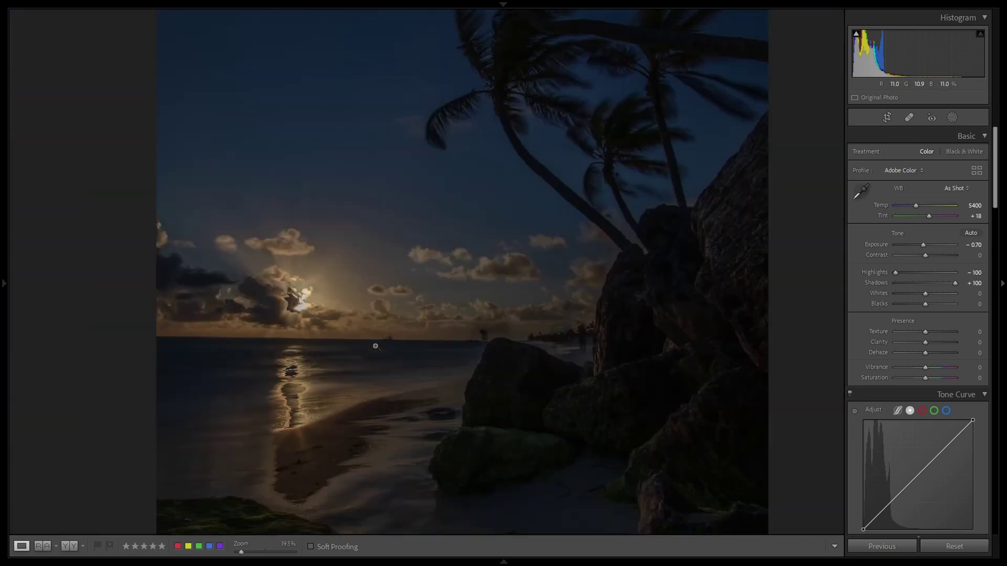
Step: Open the second HDR merge and set highlights -100, shadows +100 and exposure +0.18
mouse_move(351, 564)
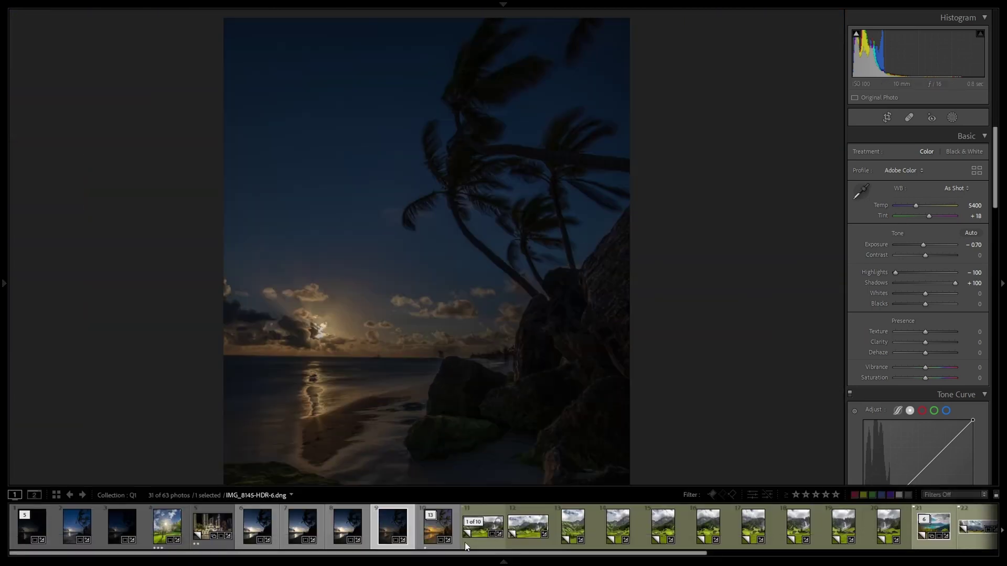
left_click(351, 530)
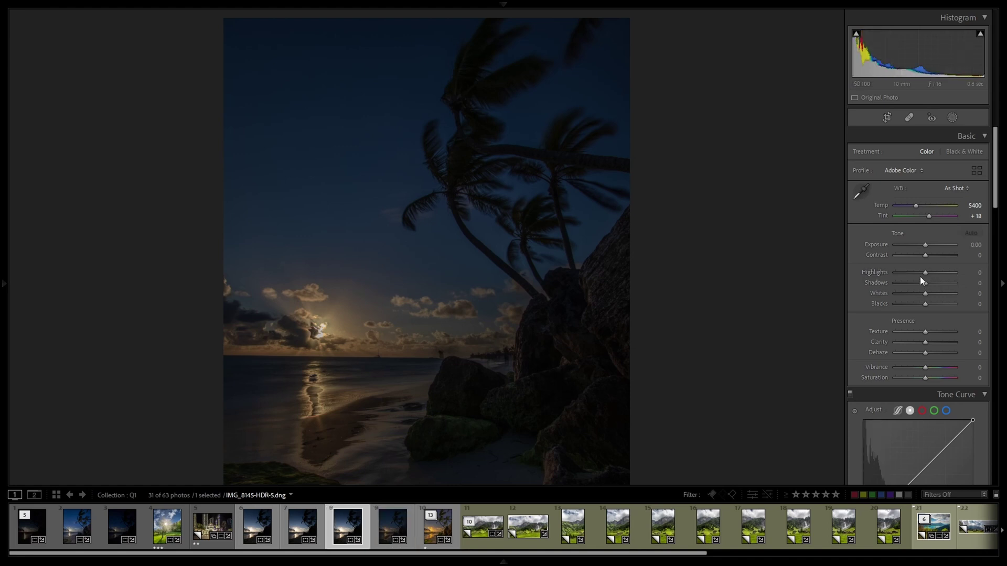
left_click_drag(925, 272, 971, 288)
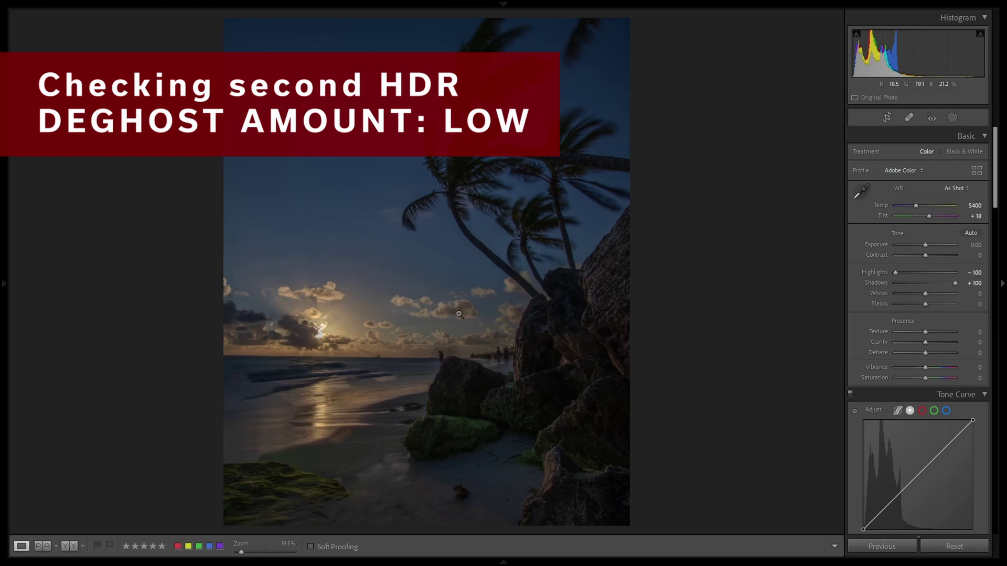
left_click_drag(925, 244, 926, 244)
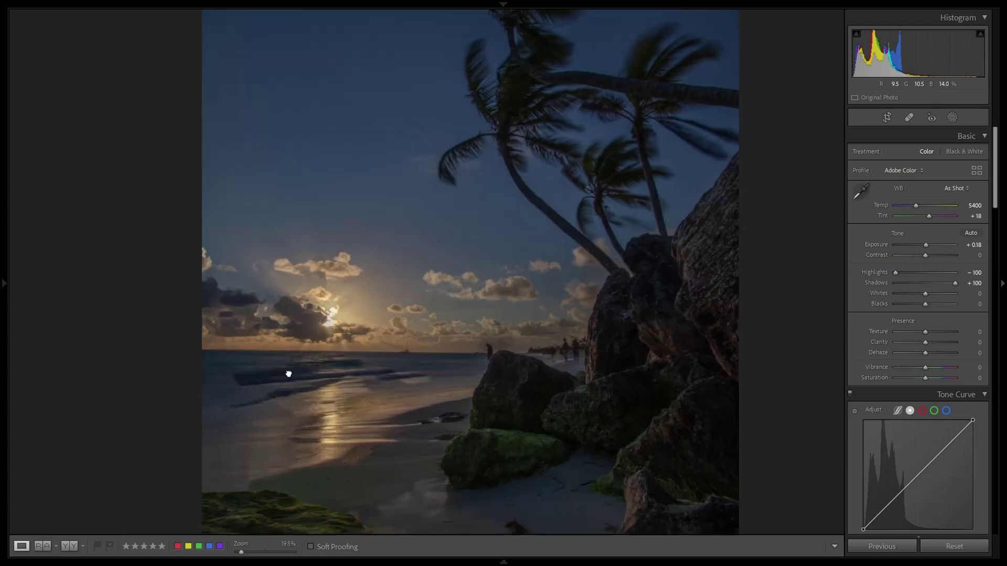
Step: Zoom in on the sea and pan across the waves, shoreline and sun to check for ghosting
left_click(276, 373)
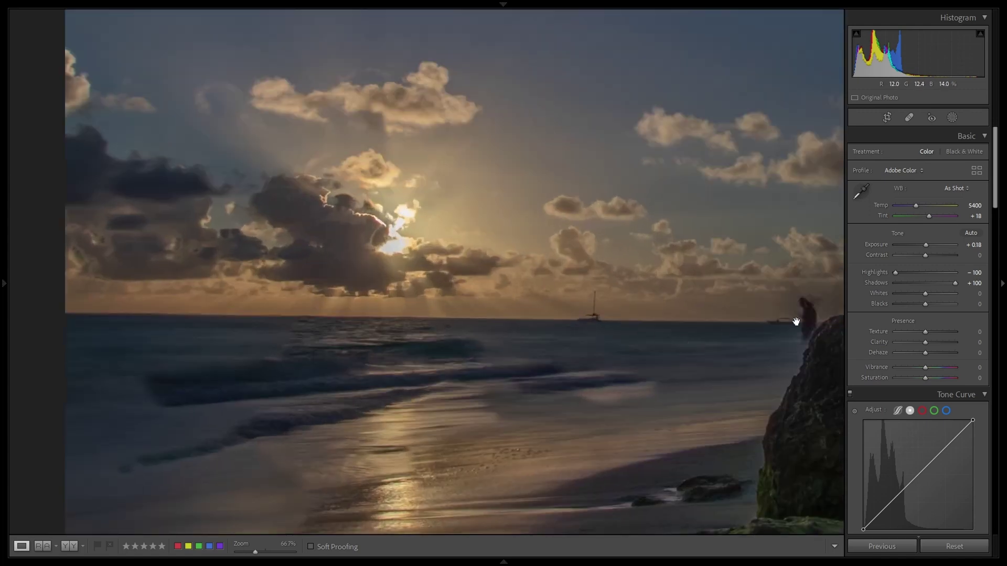
left_click_drag(796, 321, 757, 322)
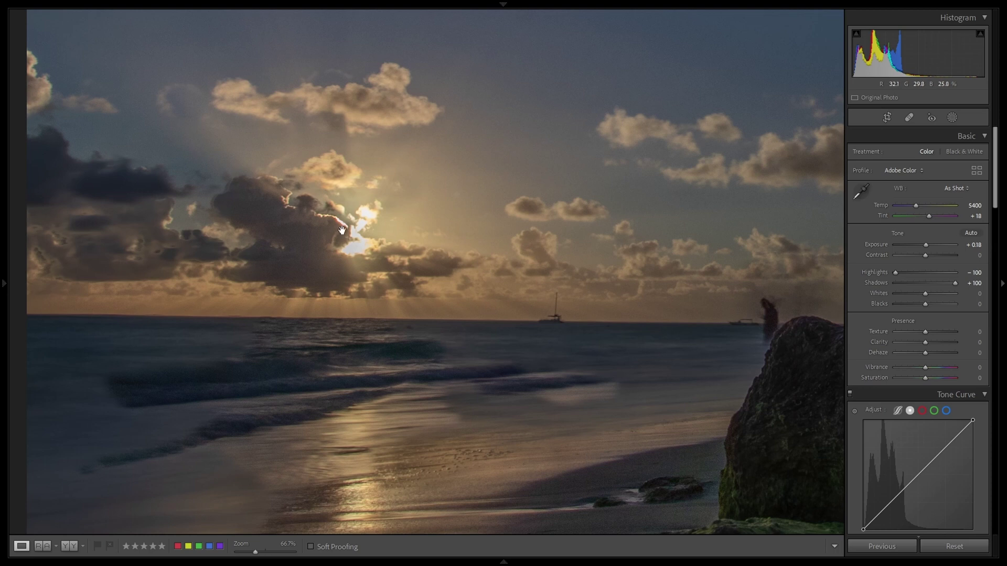
left_click_drag(376, 428, 410, 314)
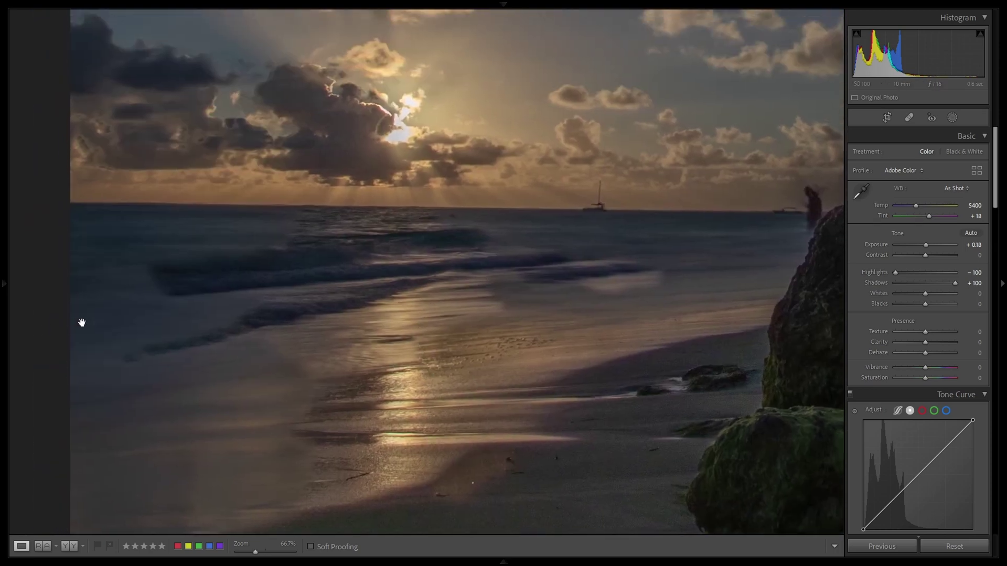
Step: Open the third HDR merge and set highlights to -100 and shadows to +100
mouse_move(315, 564)
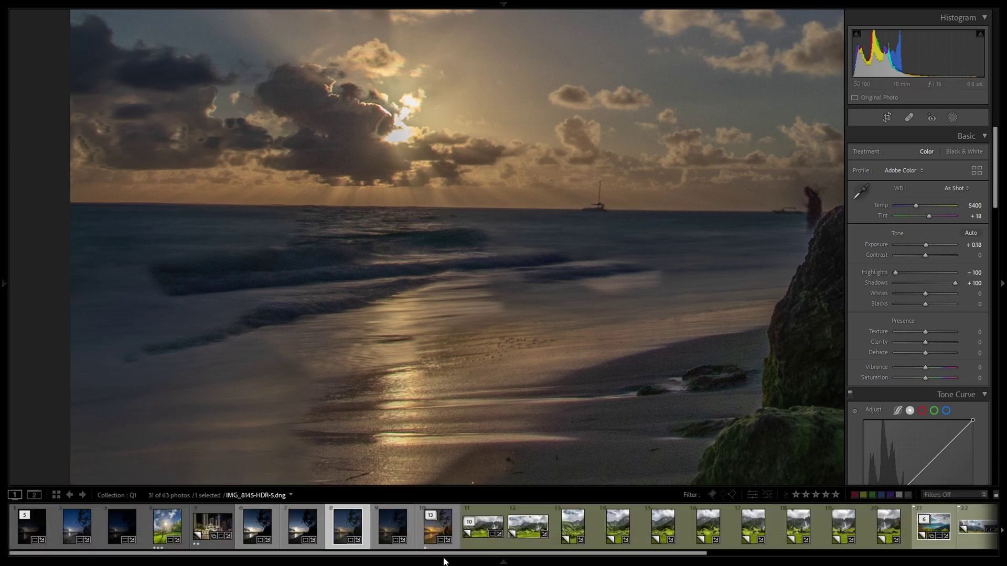
left_click(302, 531)
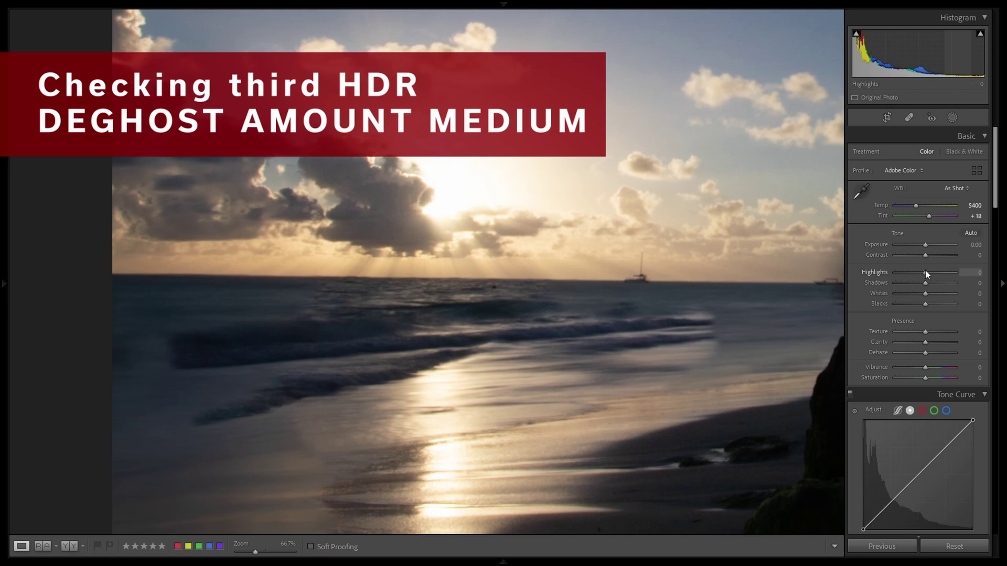
left_click_drag(925, 273, 970, 284)
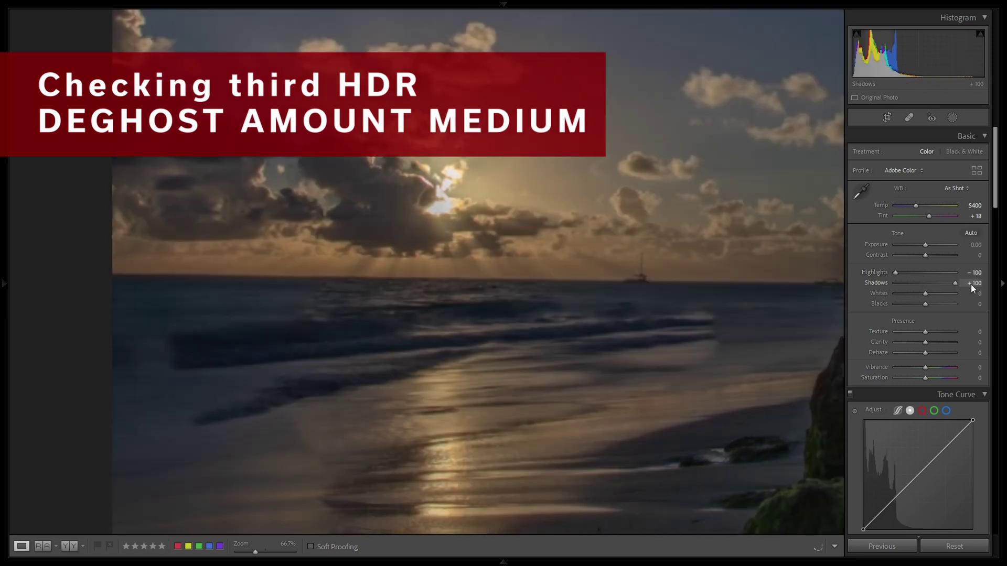
left_click(512, 320)
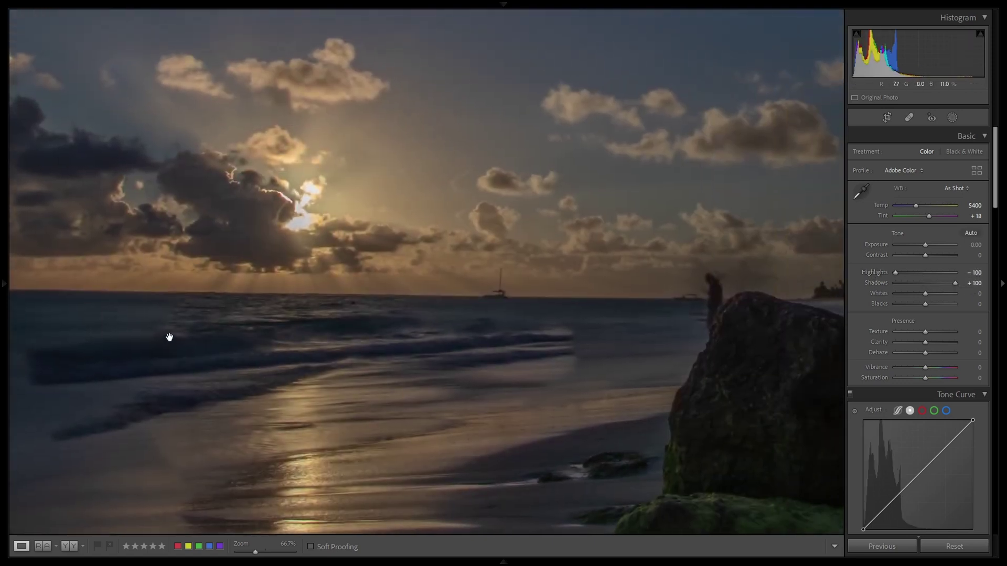
Step: Pan the zoomed view across the sky, rocks and beach people to check for ghosting
left_click_drag(202, 362, 392, 282)
left_click_drag(567, 257, 324, 305)
left_click_drag(573, 268, 493, 278)
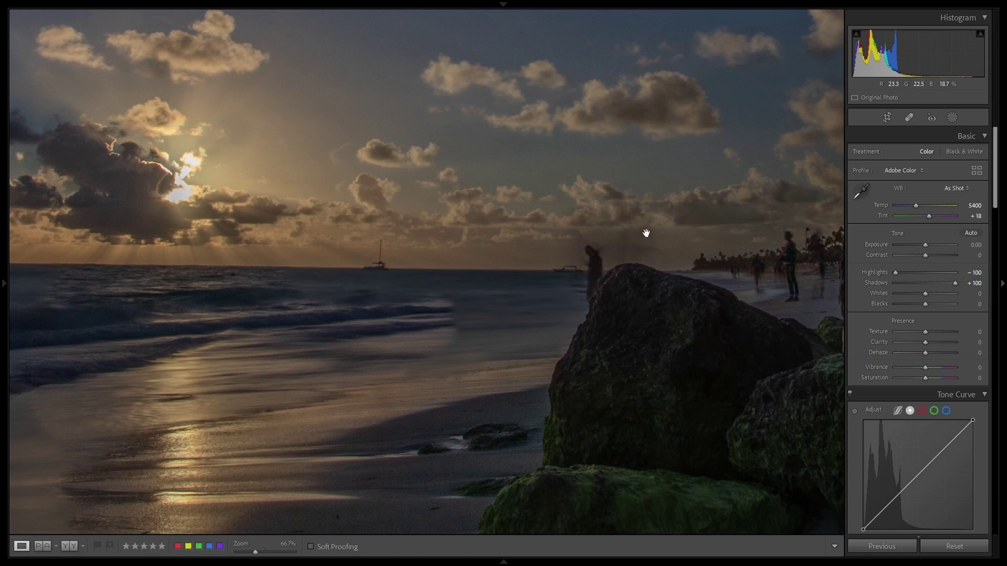
left_click_drag(104, 394, 413, 357)
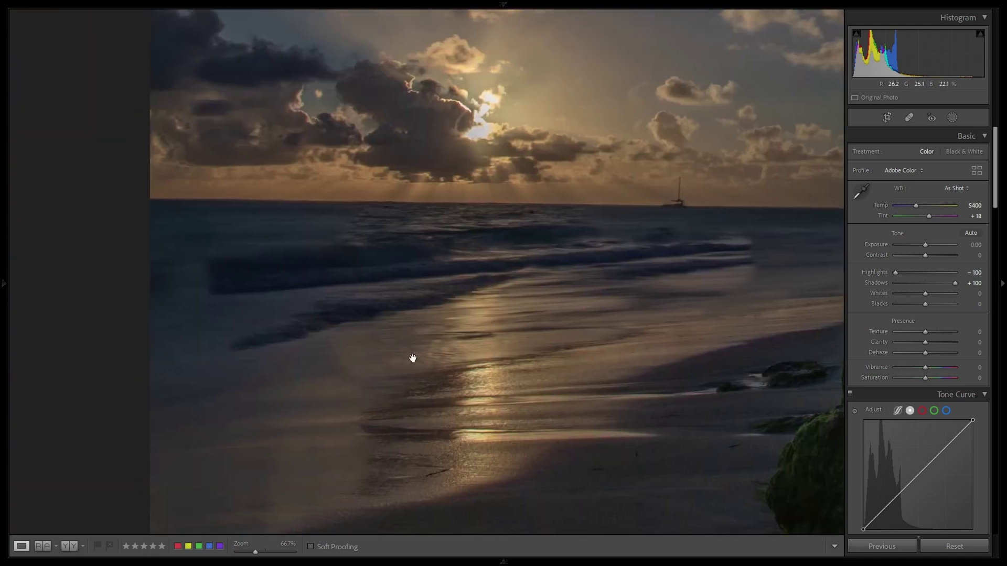
mouse_move(500, 563)
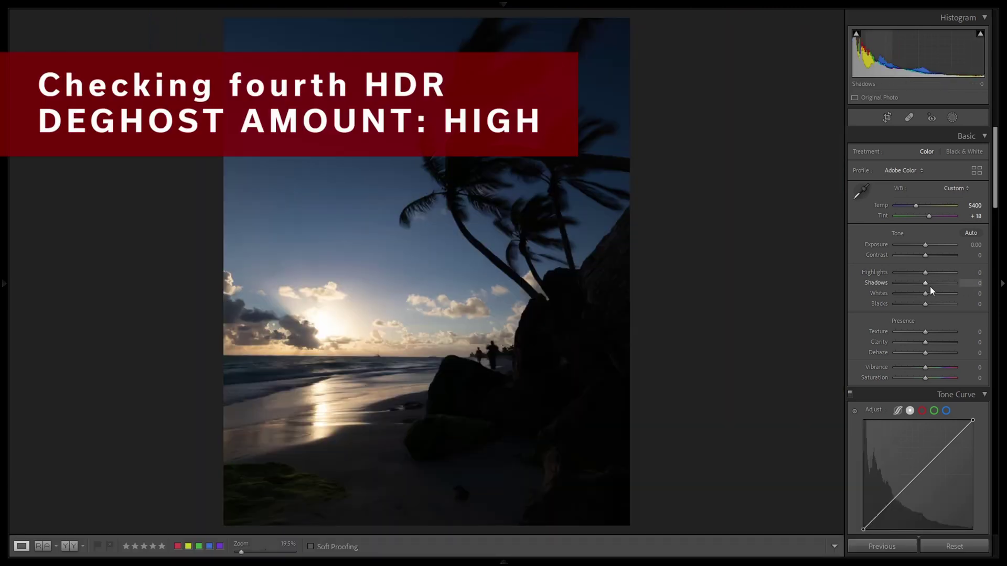
Step: Set the fourth HDR's shadows to +100, then zoom to 66.7% on the beach and back to Fit
left_click_drag(927, 284, 904, 274)
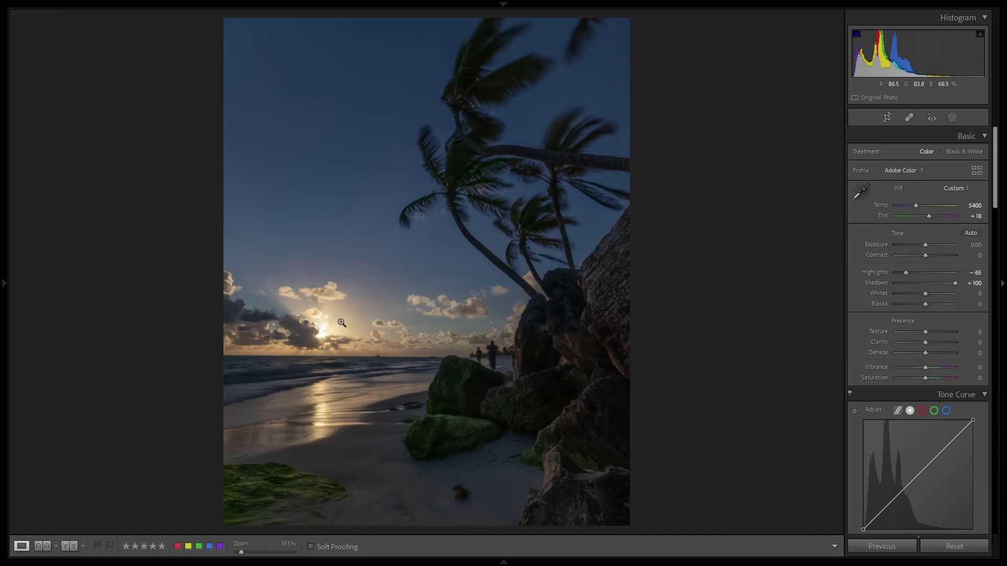
left_click(309, 387)
left_click(315, 364)
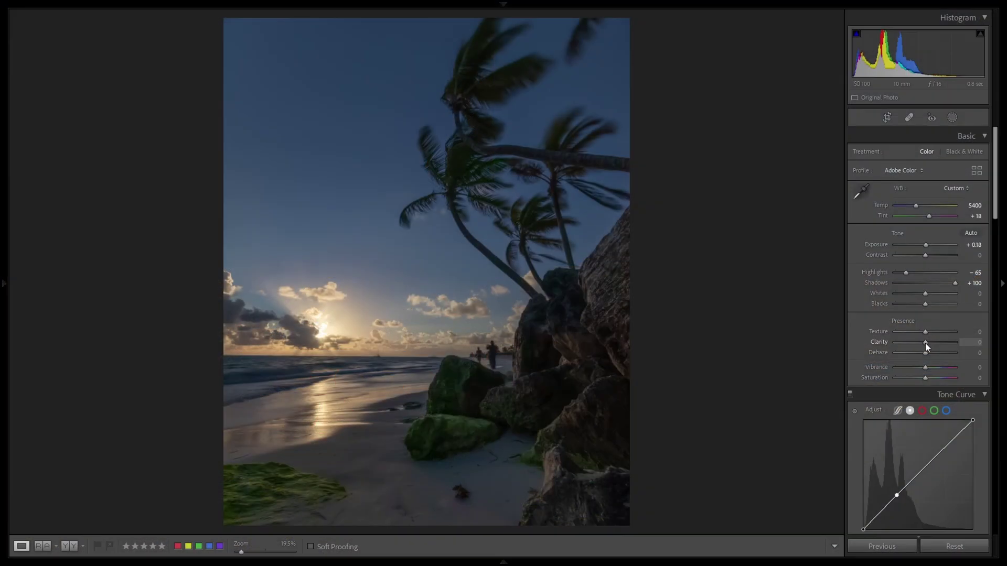
Step: Set clarity to +19 and warm the white balance temperature to 7400
left_click_drag(925, 343, 931, 343)
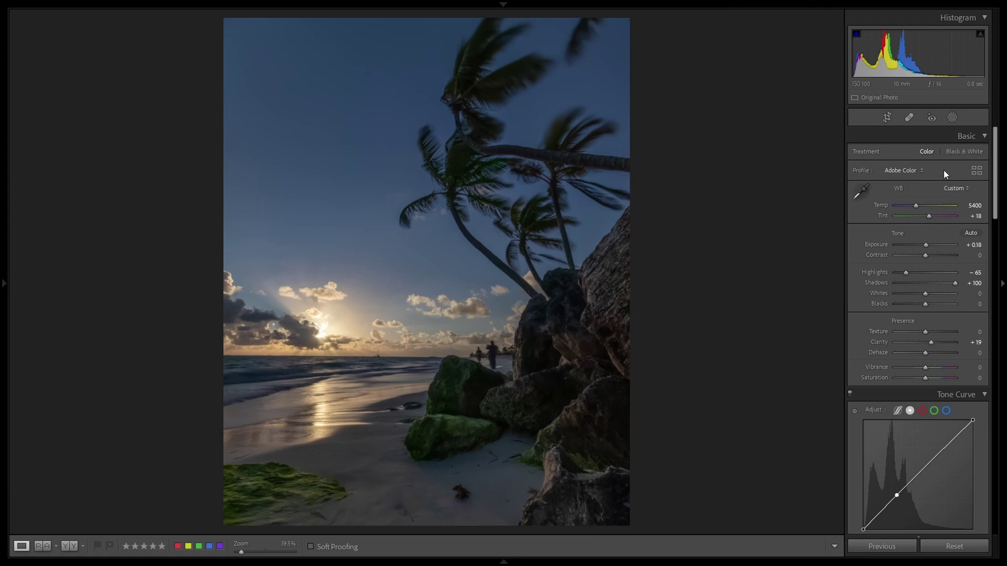
key("shift+Up")
key("shift+Up")
key("shift+Up")
key("shift+Up")
key("shift+Up")
key("shift+Up")
key("shift+Up")
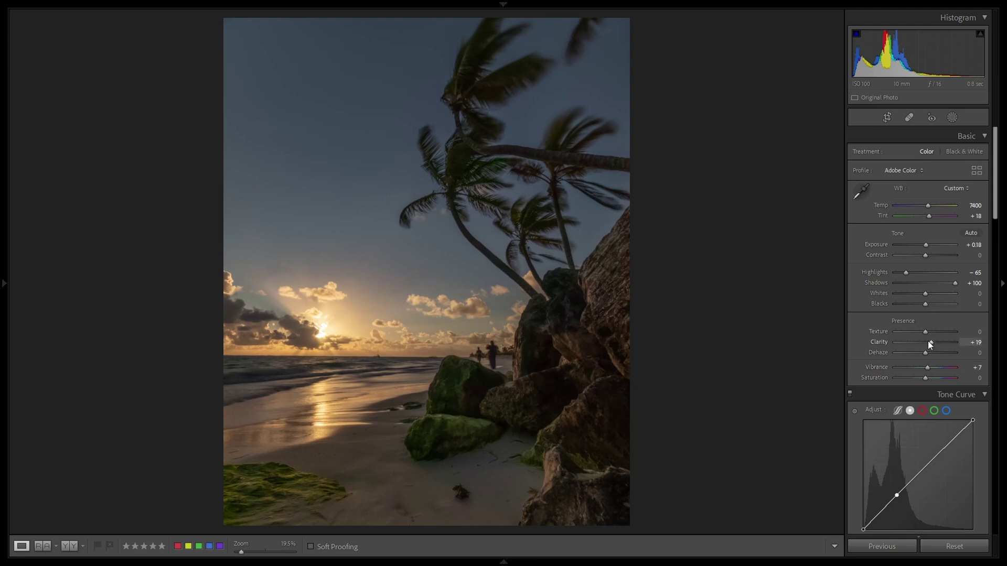
Step: In HSL/Color, boost blue saturation to +68 and raise the green luminance
scroll(927, 341, "down", 4)
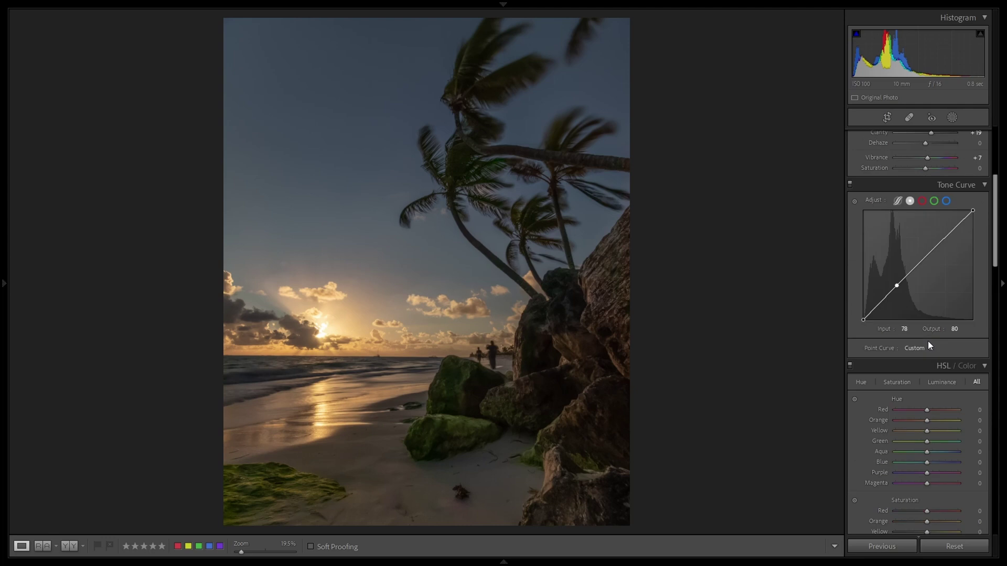
scroll(927, 340, "down", 6)
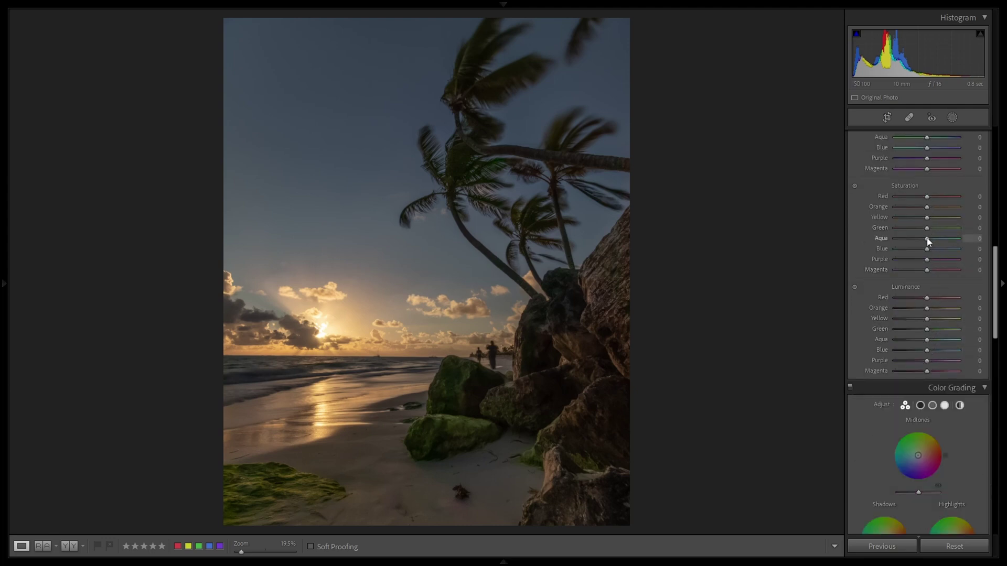
left_click_drag(927, 249, 948, 249)
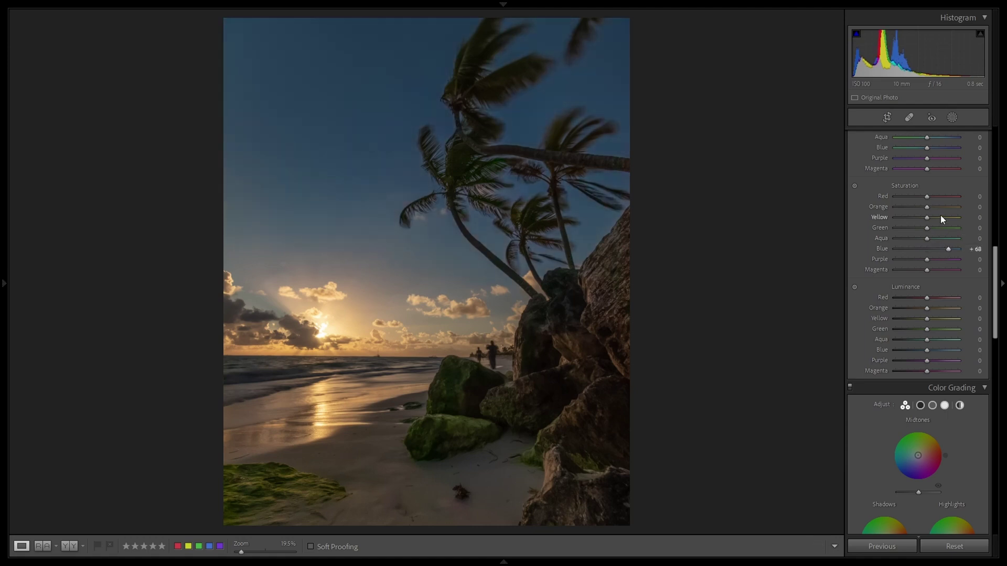
scroll(940, 215, "up", 2)
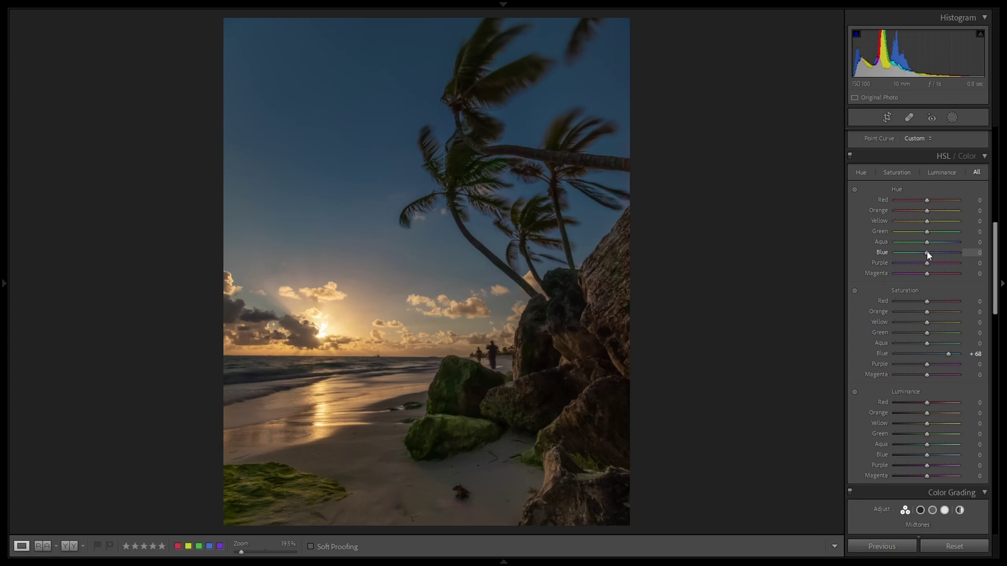
scroll(927, 252, "up", 1)
left_click_drag(928, 432, 955, 433)
scroll(936, 402, "down", 10)
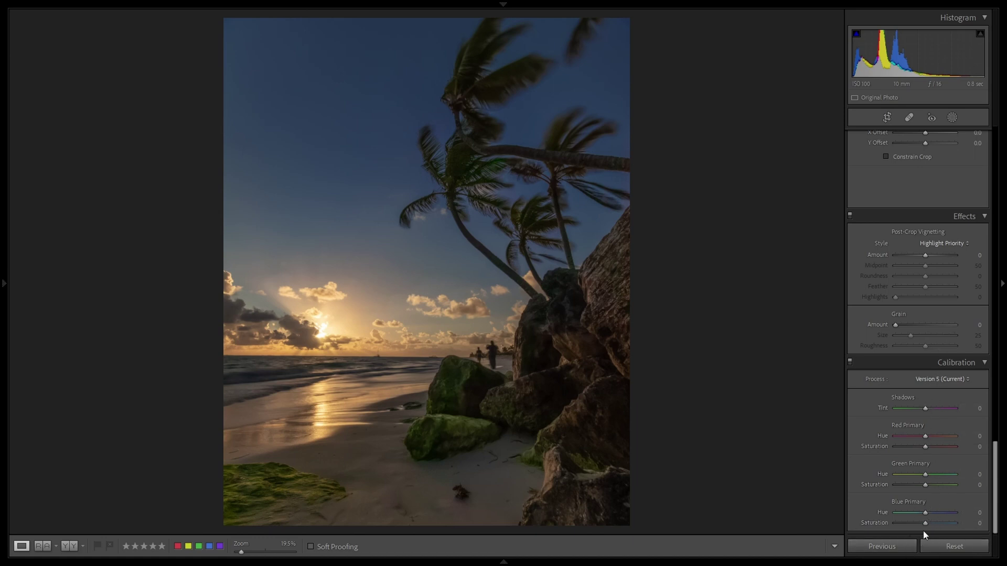
Step: Raise Calibration primary saturation: blue to +26, green to +25, plus a small red boost
left_click_drag(928, 524, 933, 524)
left_click_drag(927, 484, 933, 484)
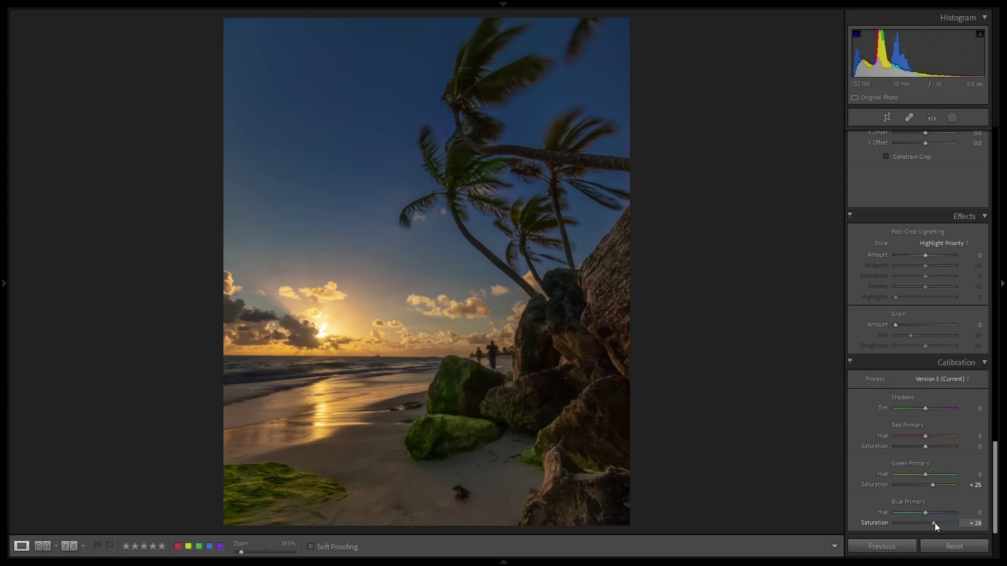
left_click_drag(934, 523, 934, 524)
left_click_drag(926, 446, 931, 446)
scroll(925, 385, "up", 15)
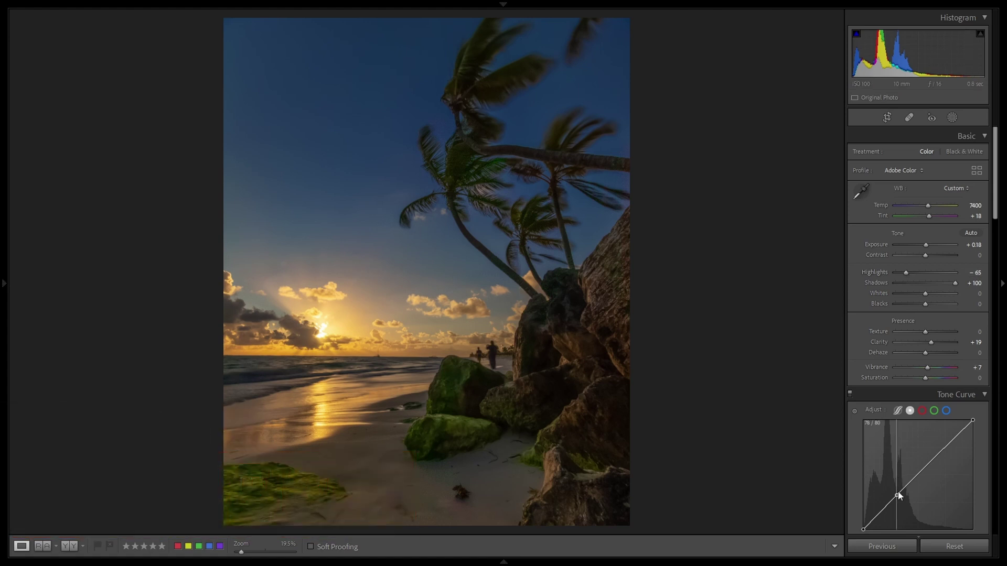
Step: Raise the tone curve midpoint to brighten midtones, then zoom in on the sun to check detail
left_click_drag(898, 495, 899, 490)
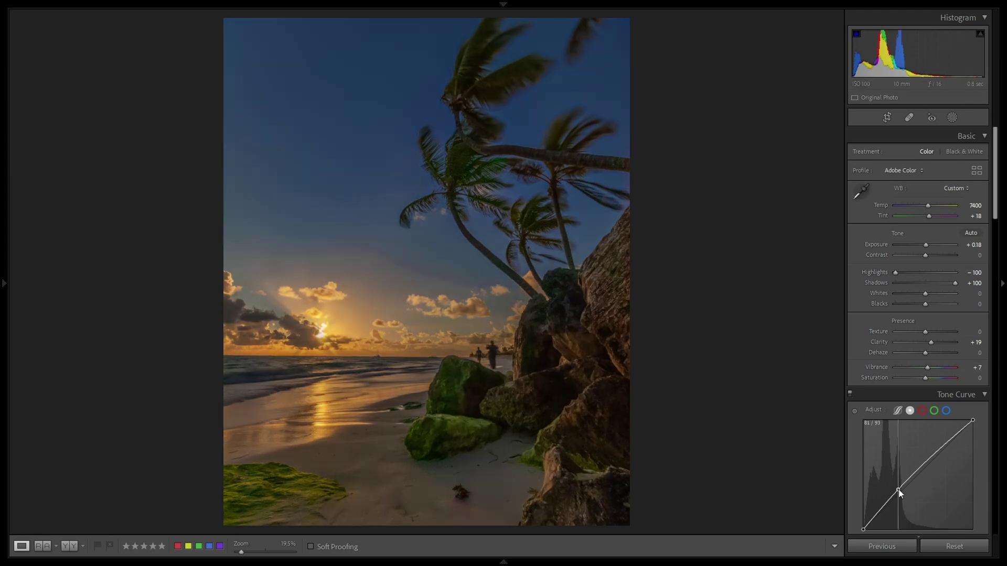
left_click_drag(898, 490, 901, 478)
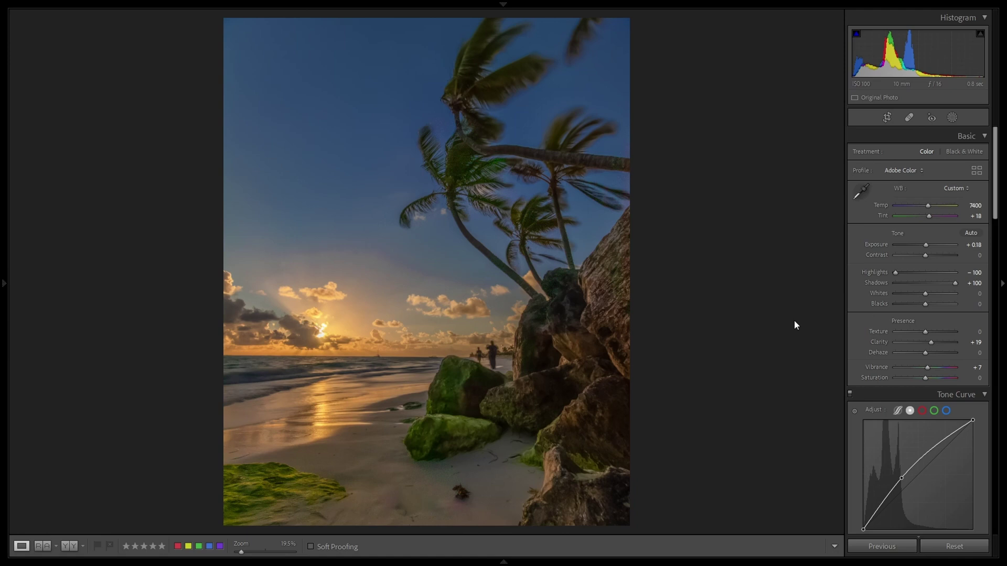
left_click(312, 332)
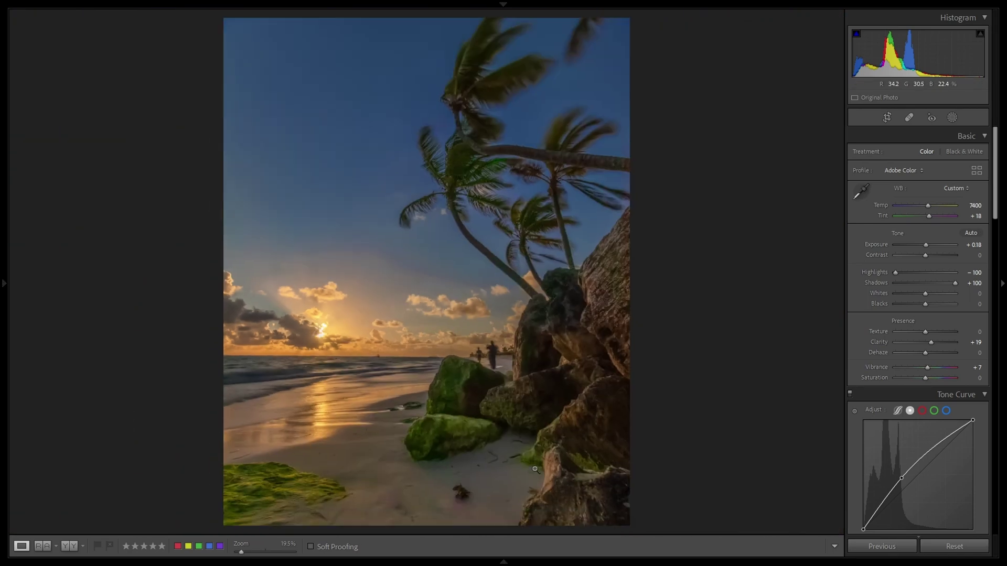